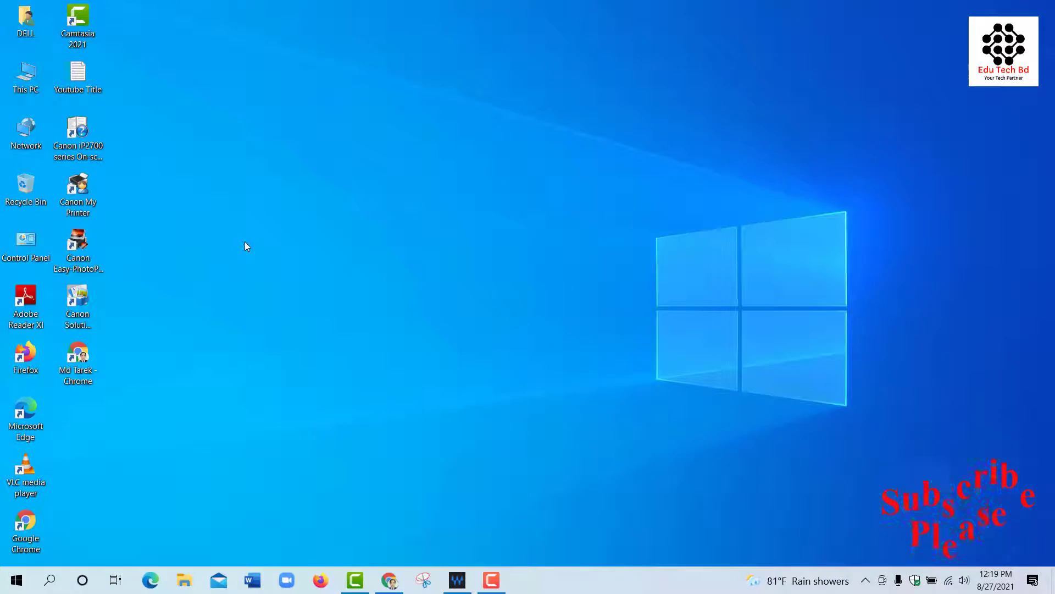
Create a new PowerPoint presentation named 'Test' on the desktop and open it.
right_click(231, 197)
mouse_move(305, 328)
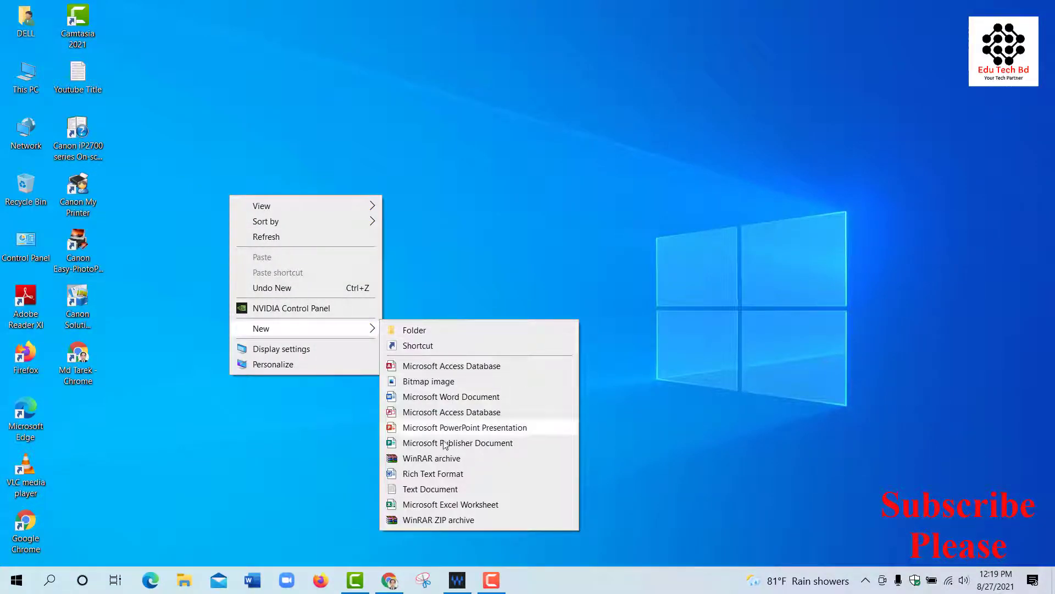
left_click(468, 429)
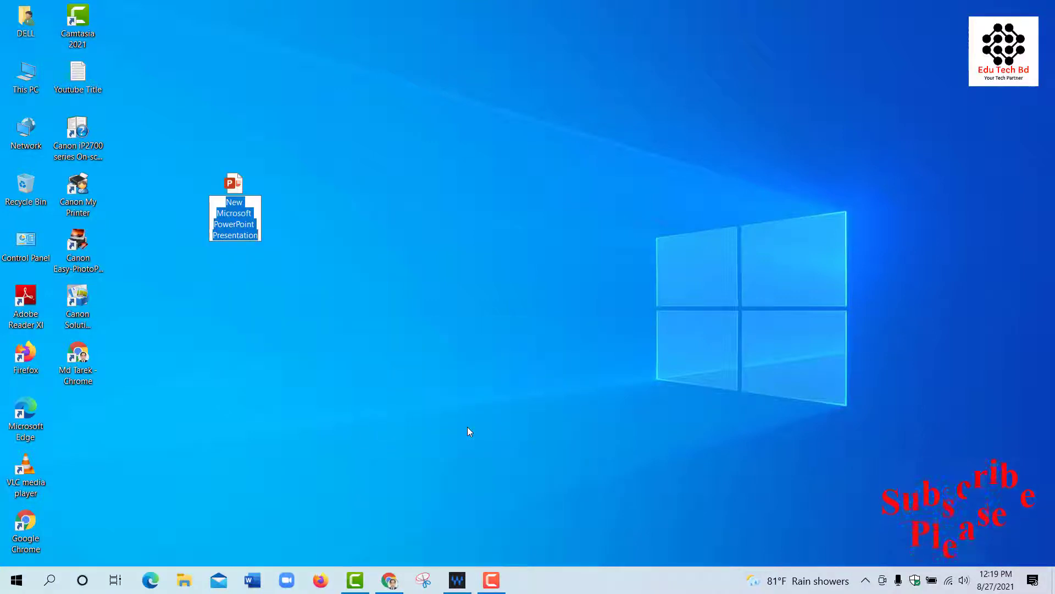
type("Test")
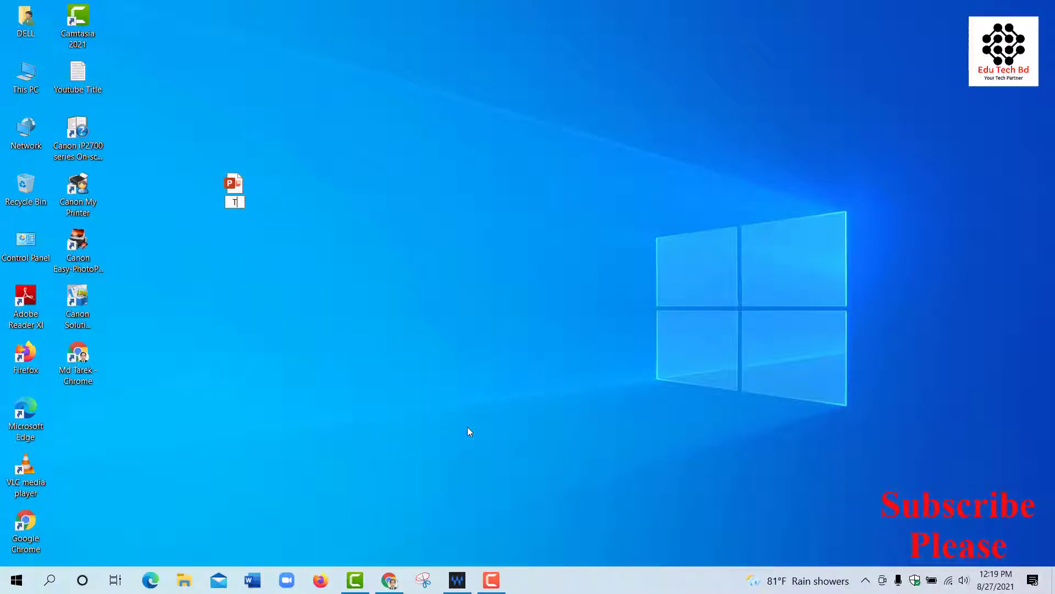
key("Return")
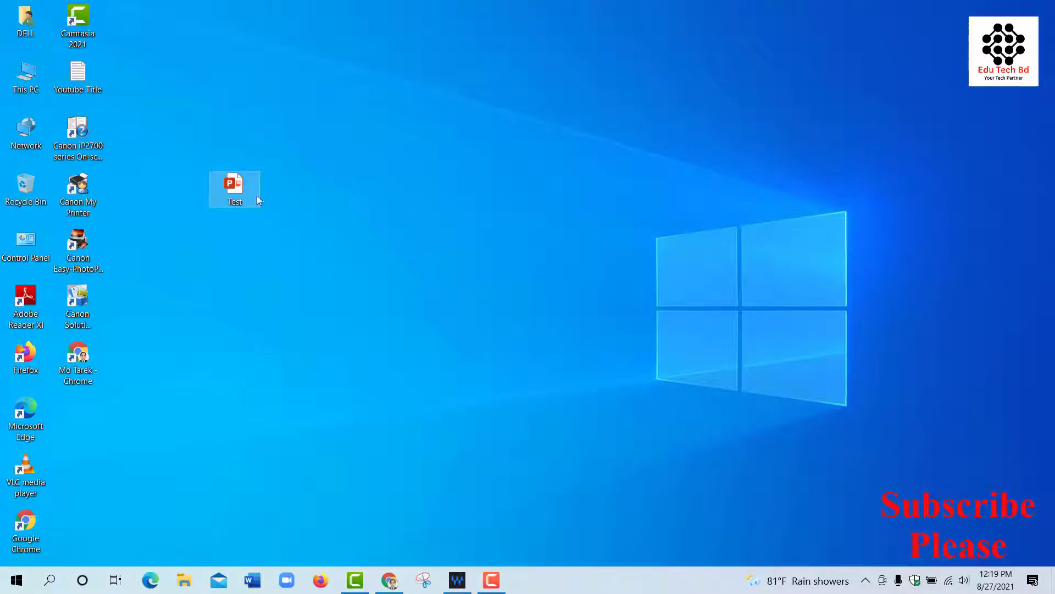
double_click(238, 188)
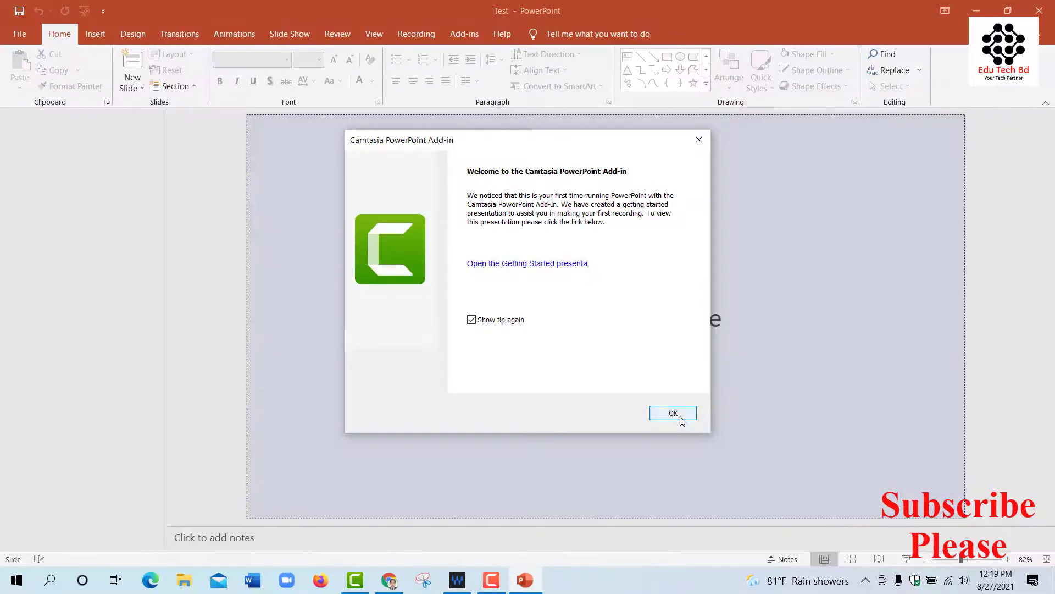
Dismiss the add-in message and switch the Test presentation to Slide Master view.
left_click(677, 415)
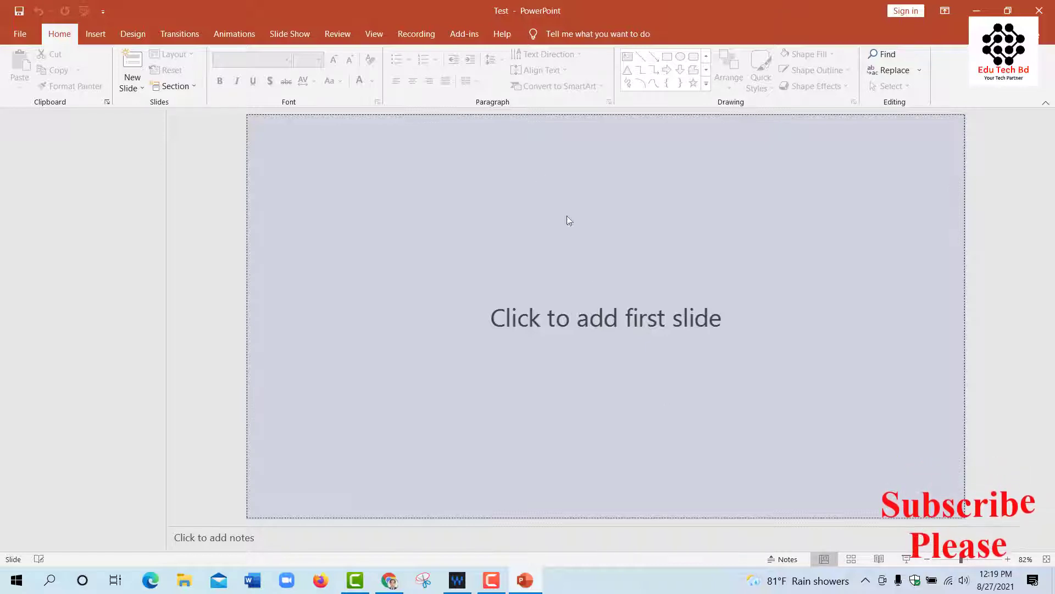
left_click(374, 34)
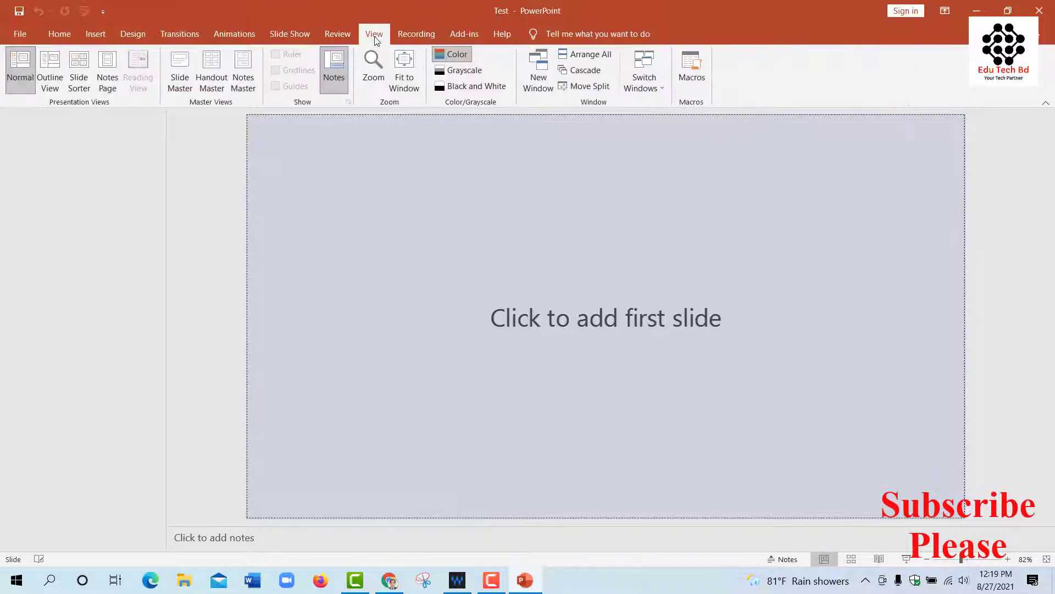
left_click(180, 83)
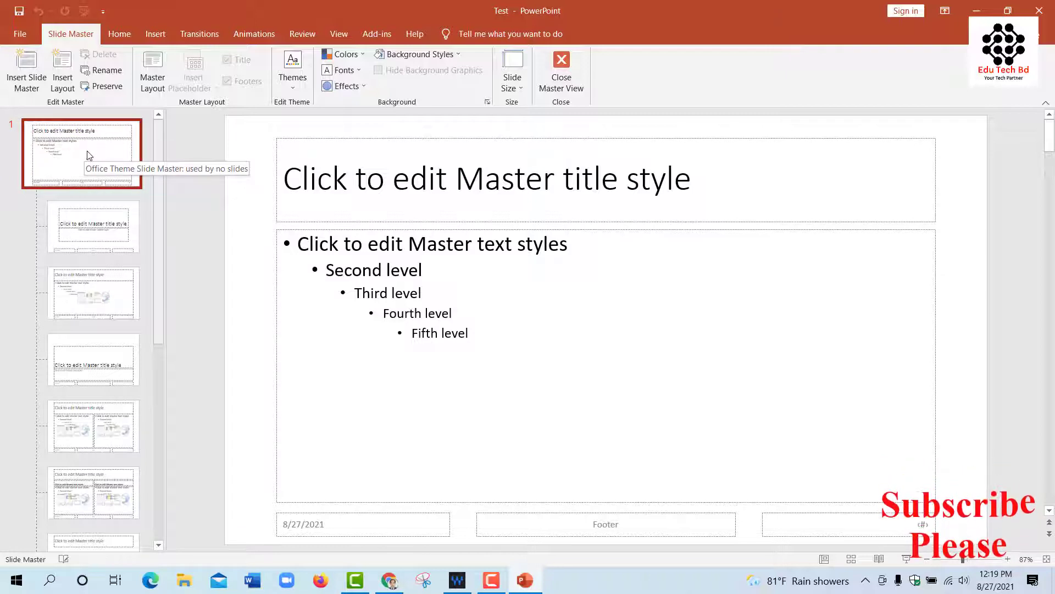
left_click(110, 231)
left_click(101, 305)
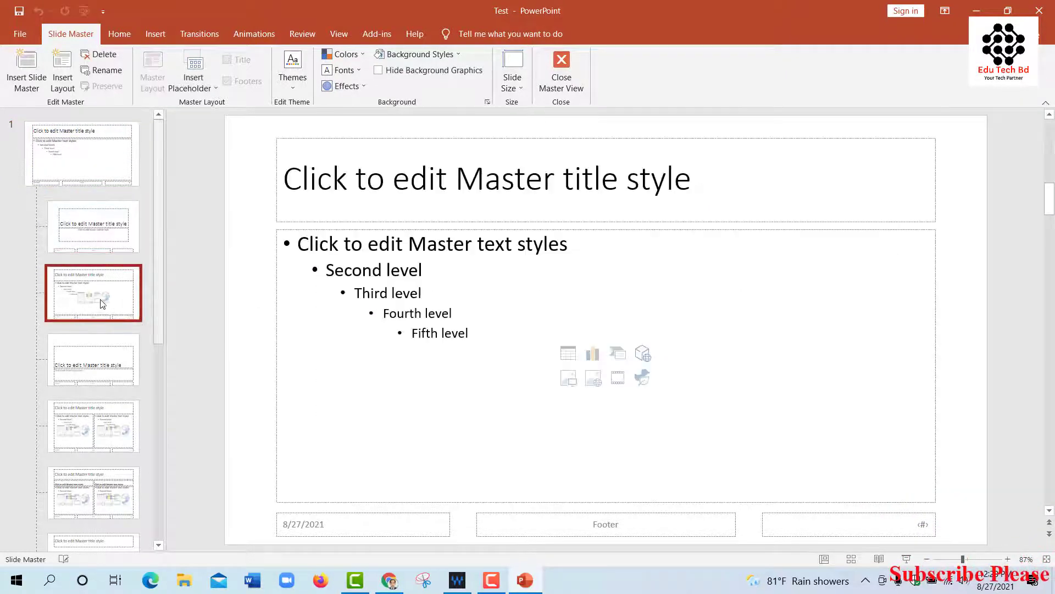
left_click(95, 237)
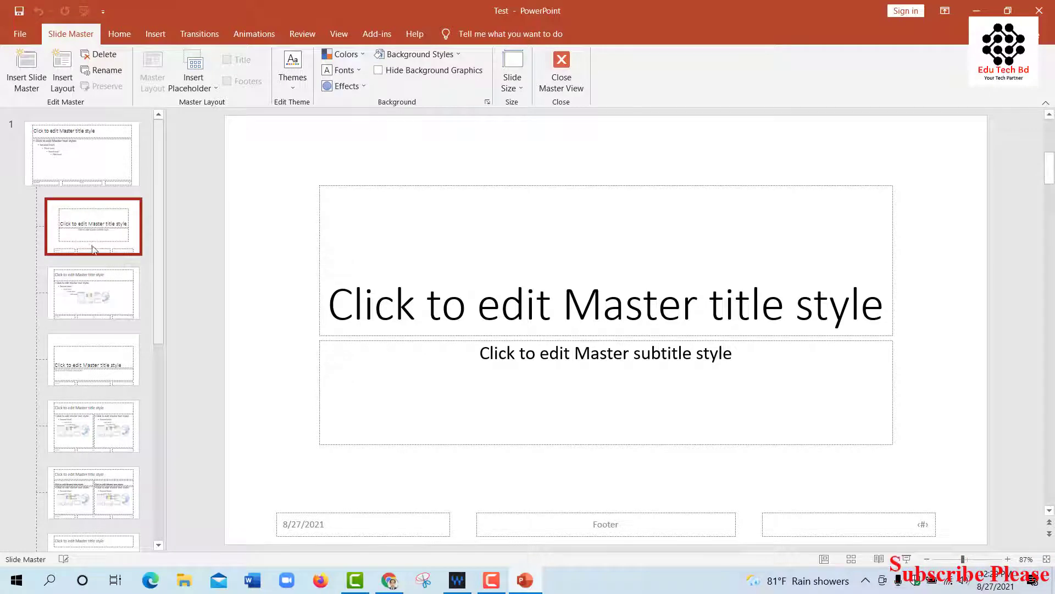
left_click(94, 298)
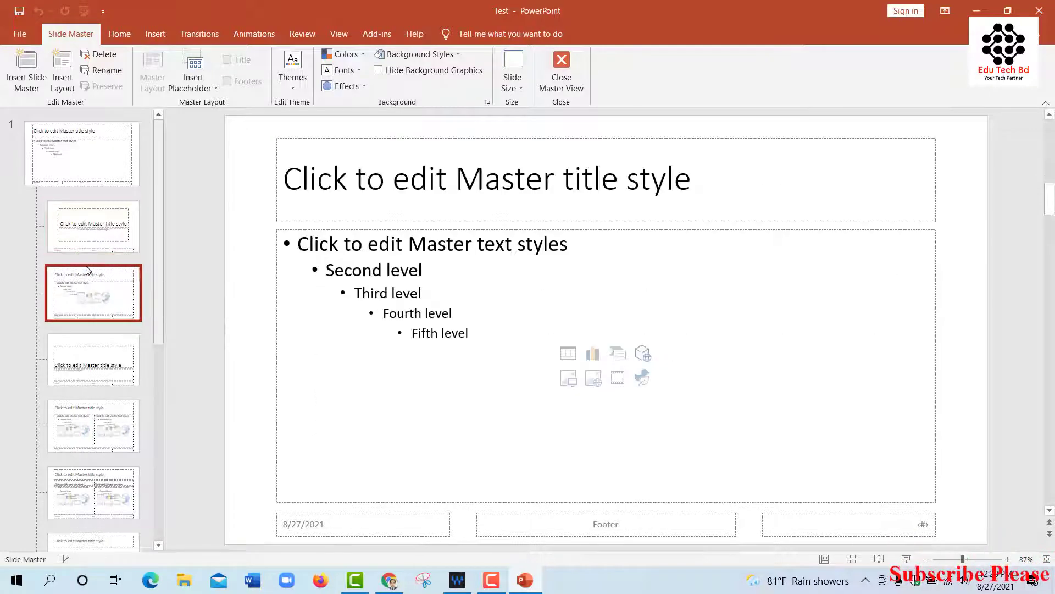
left_click(84, 233)
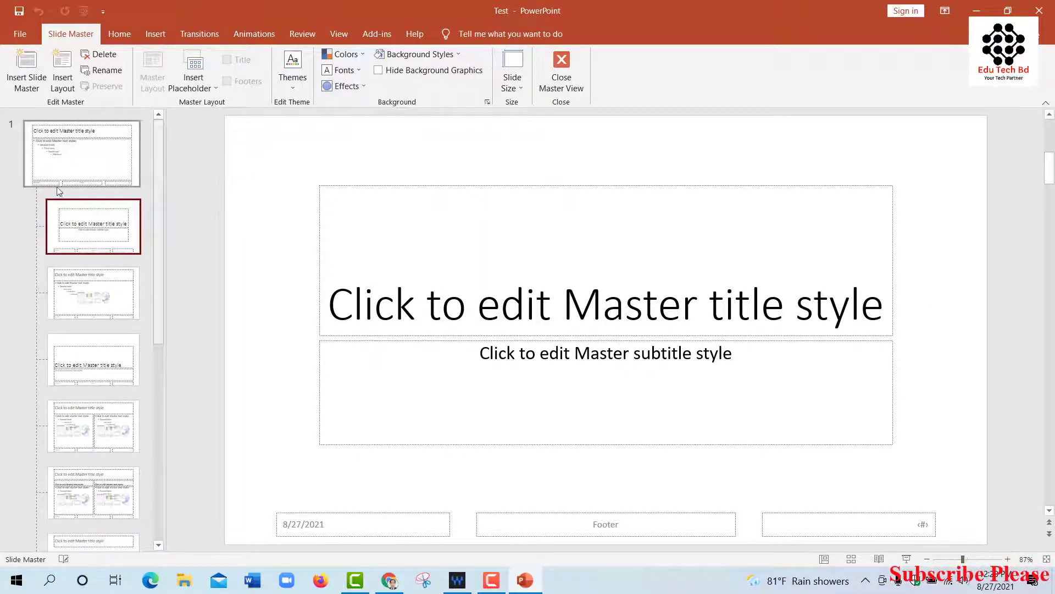
left_click(106, 162)
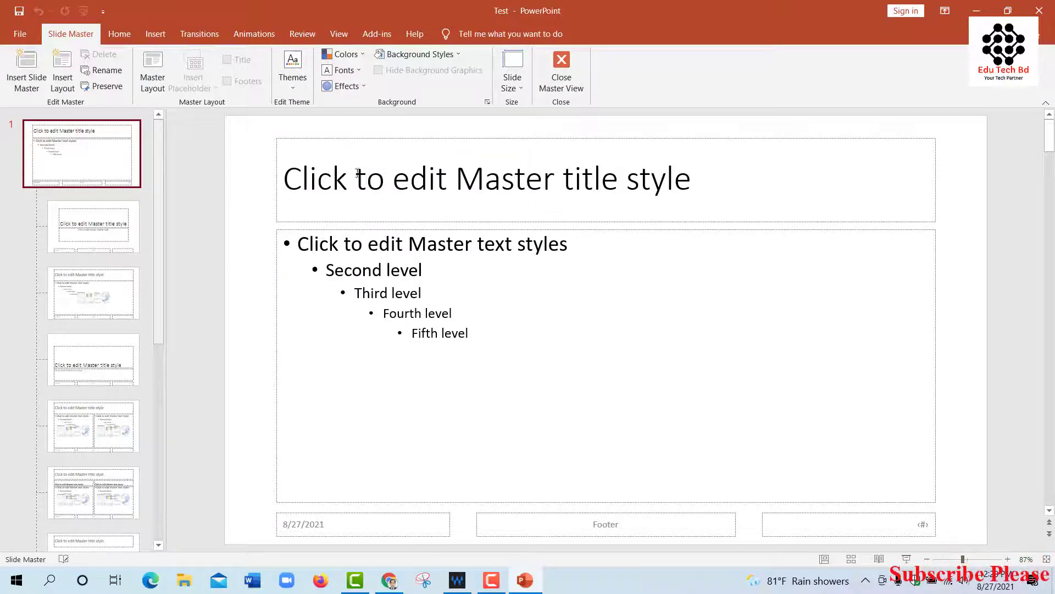
Select all title, text, date, footer and slide-number placeholders on the master and delete them.
left_click(317, 138)
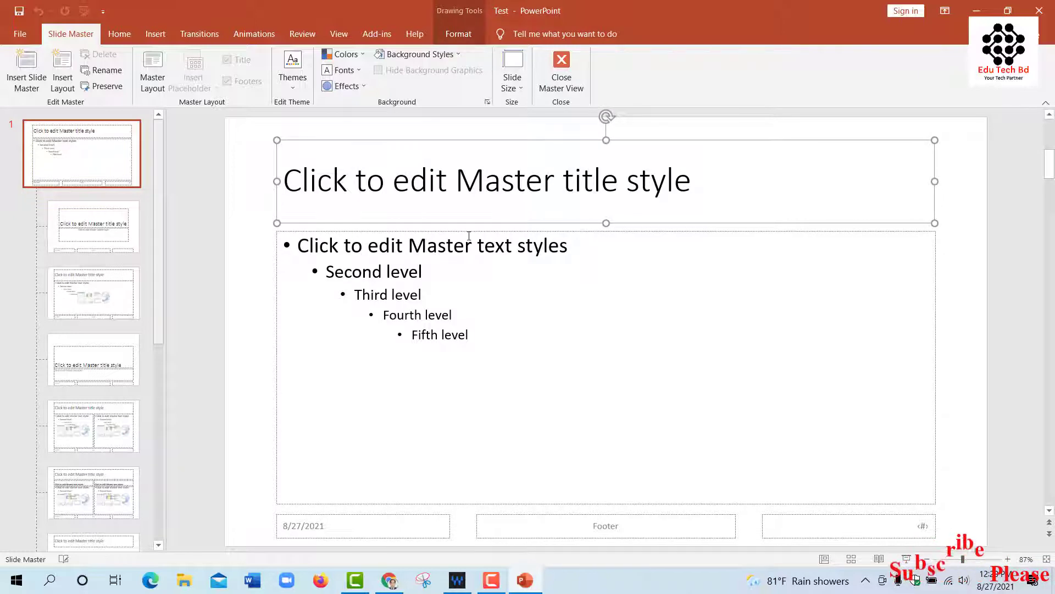
key("ctrl+a")
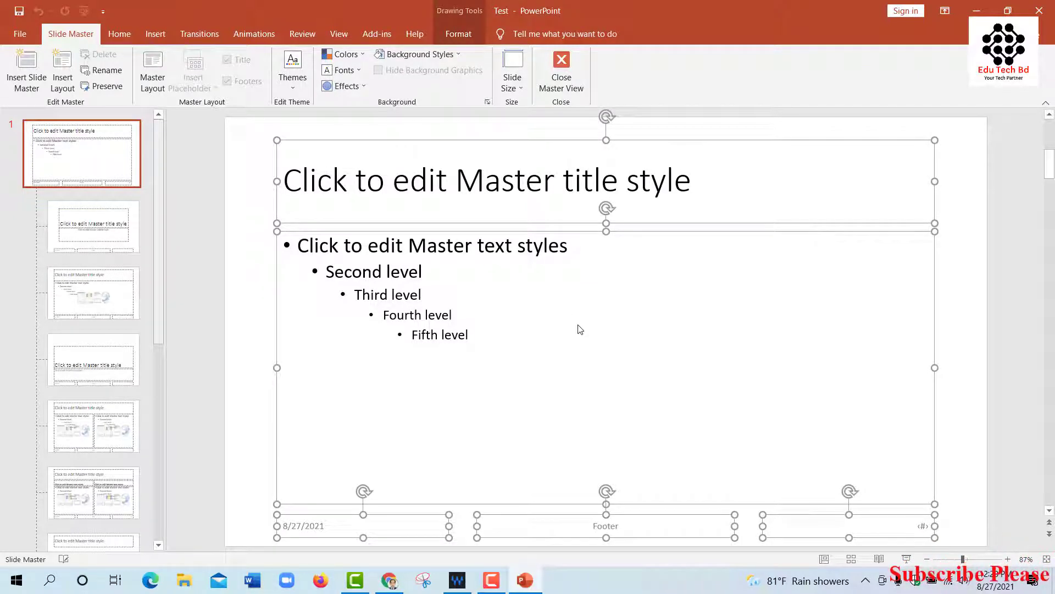
key("Delete")
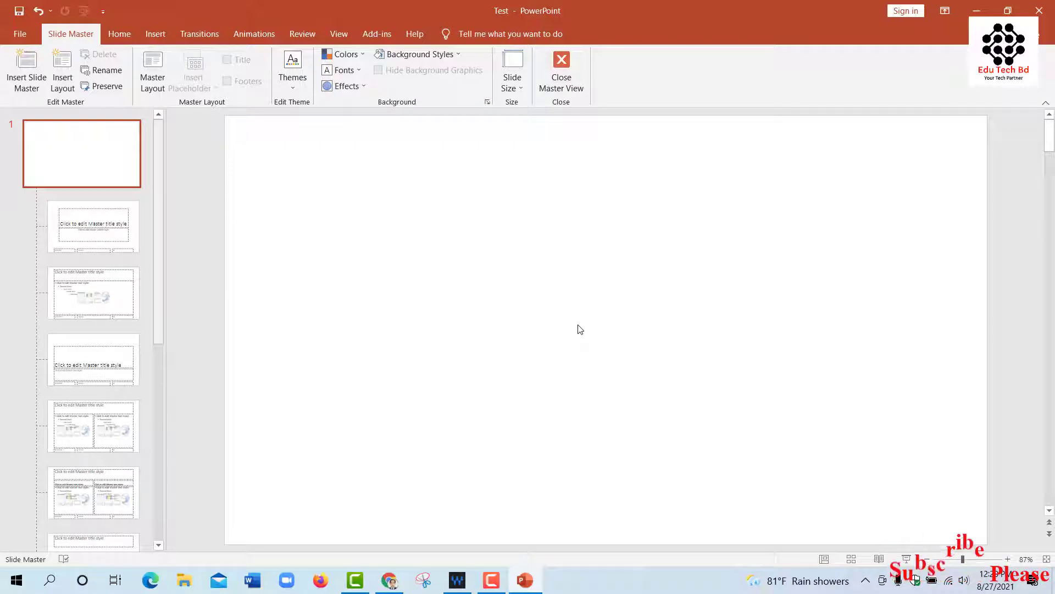
Draw a Basic Shapes Frame spanning the master slide from top-left to bottom-right corner.
left_click(159, 35)
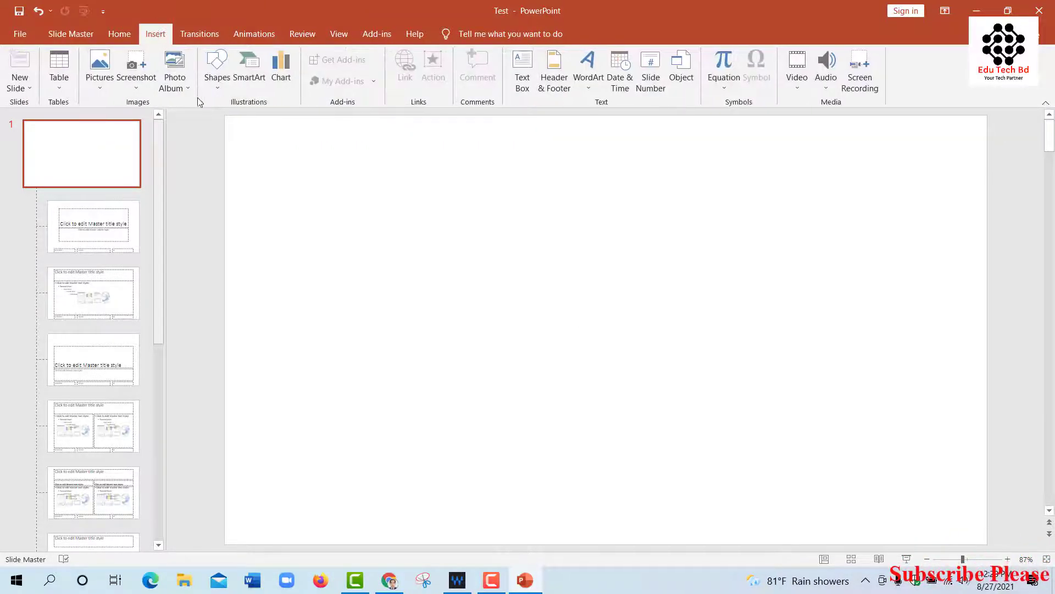
left_click(216, 89)
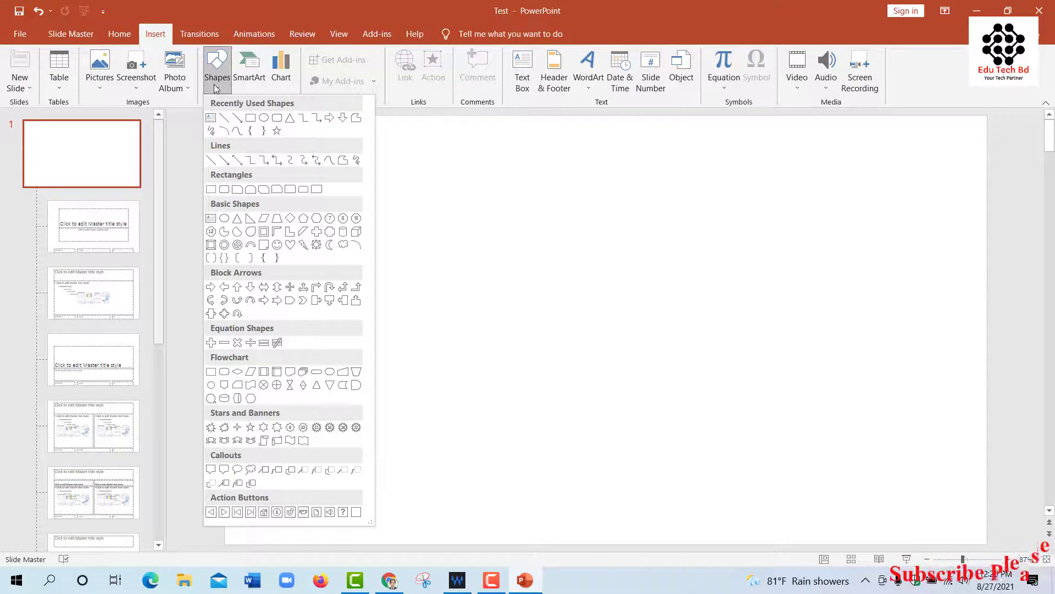
left_click(263, 234)
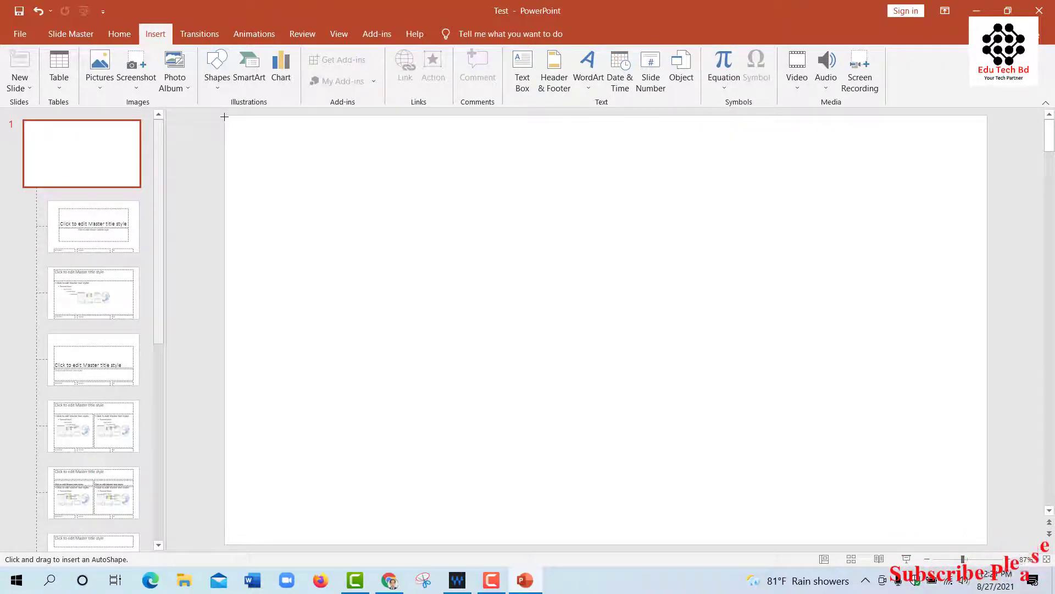
left_click_drag(224, 115, 613, 416)
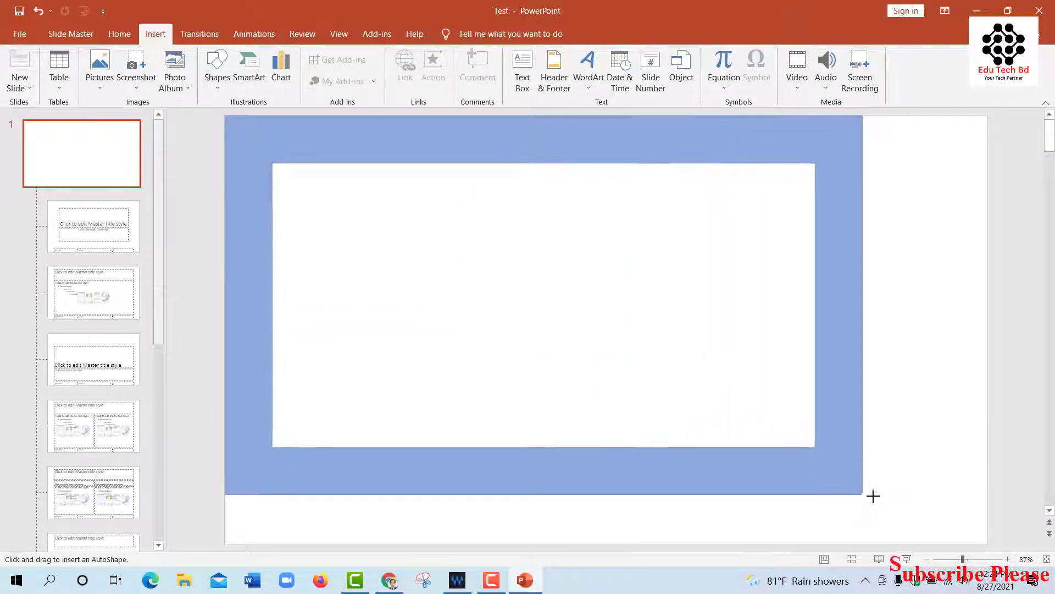
left_click_drag(613, 416, 988, 545)
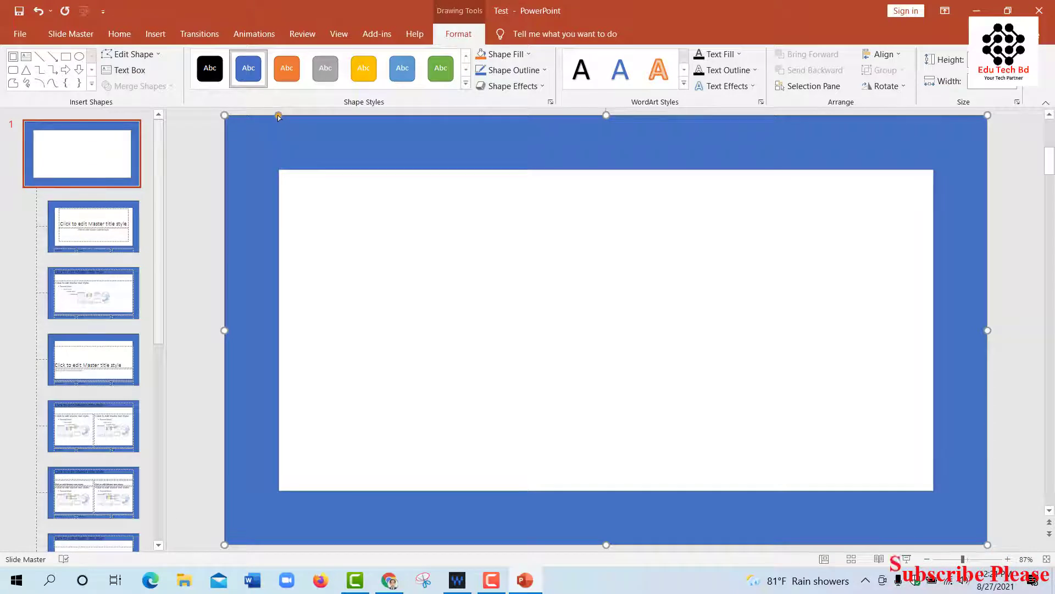
Drag the frame's adjustment handle to narrow its blue border, back on the Home ribbon.
left_click_drag(278, 115, 258, 126)
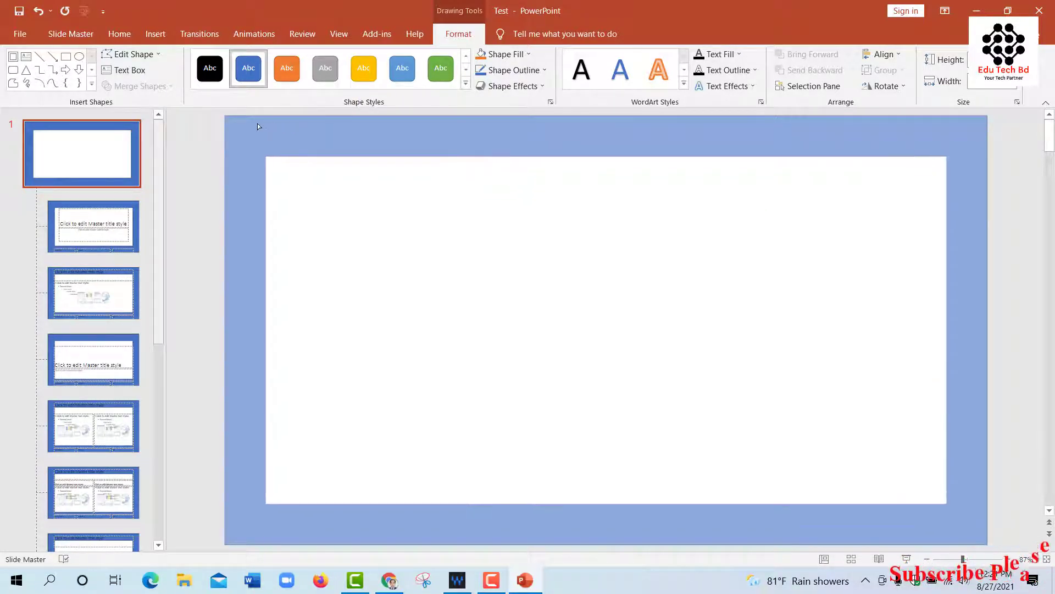
left_click_drag(258, 126, 243, 123)
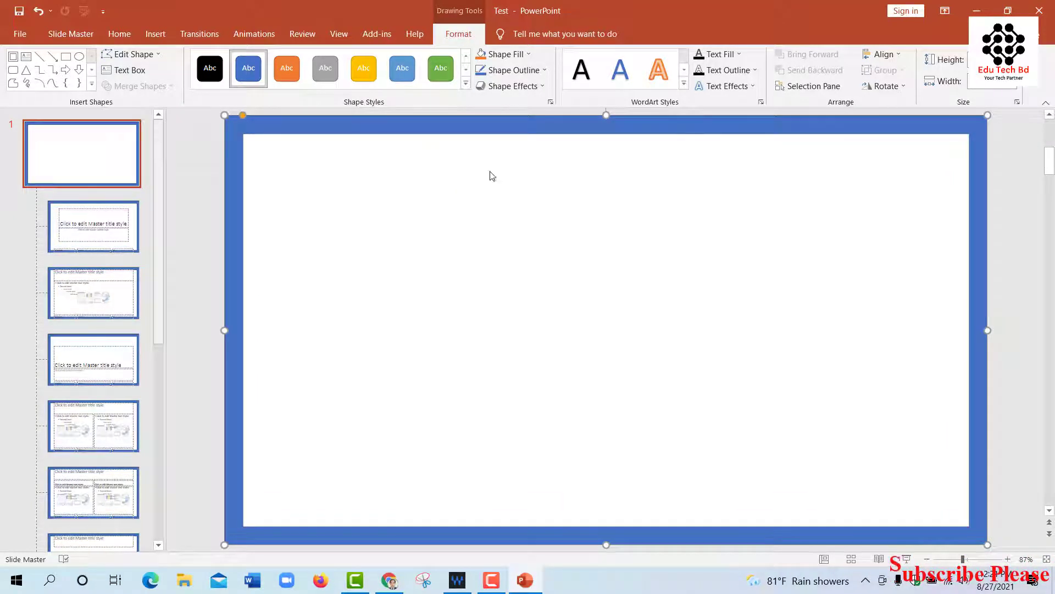
left_click(119, 36)
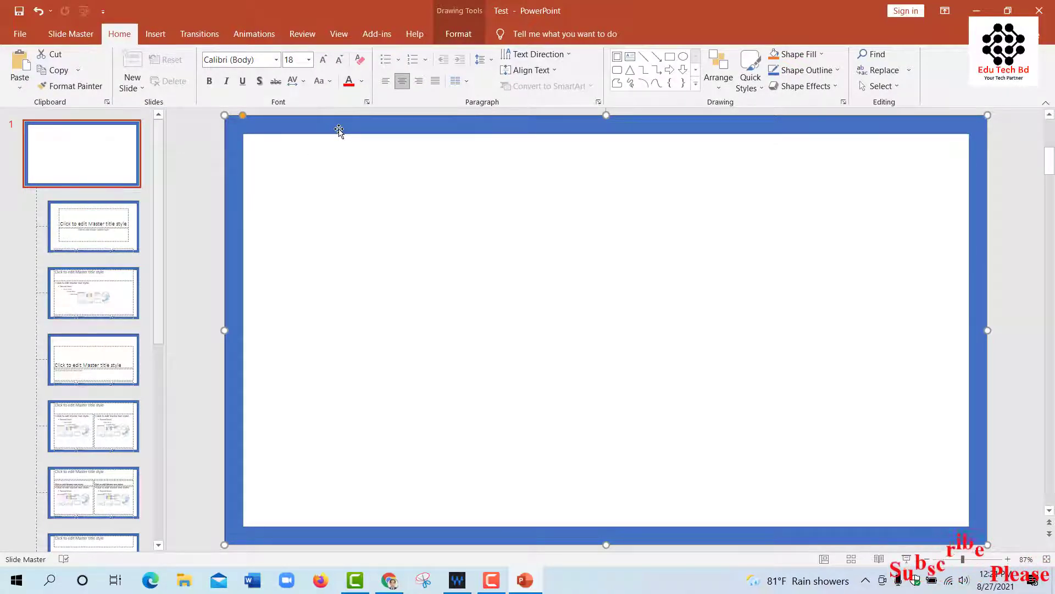
Set the frame's outline to 6 pt weight in green and its Shape Fill to red.
left_click(822, 71)
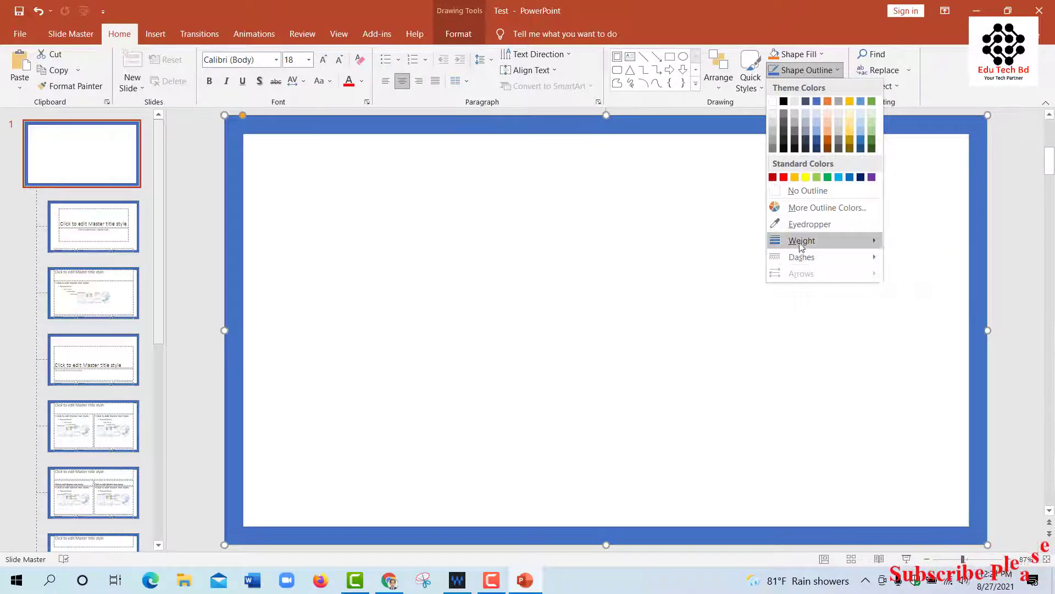
mouse_move(802, 240)
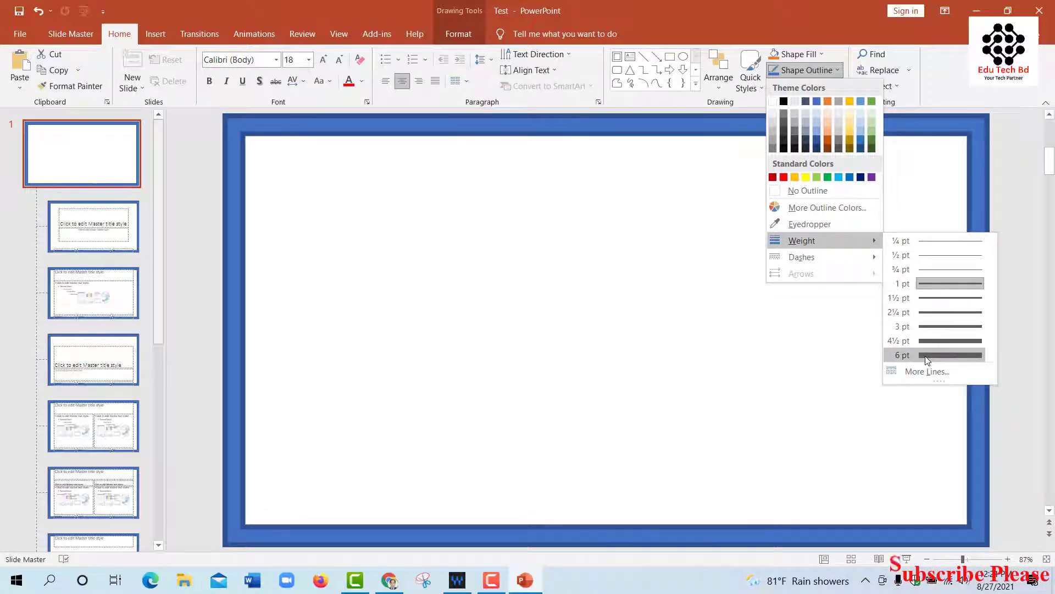
left_click(924, 355)
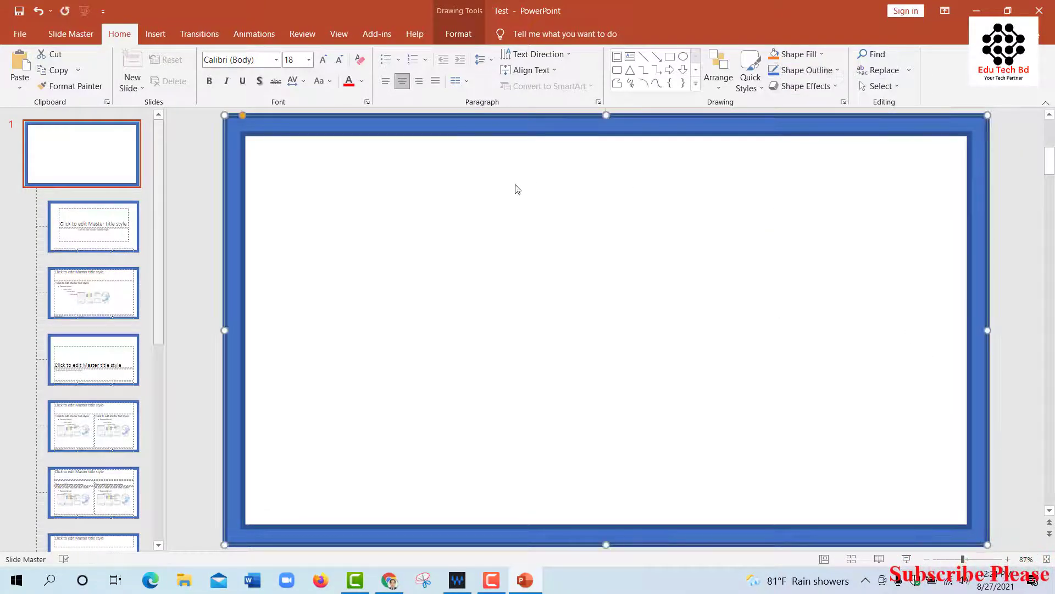
left_click(813, 71)
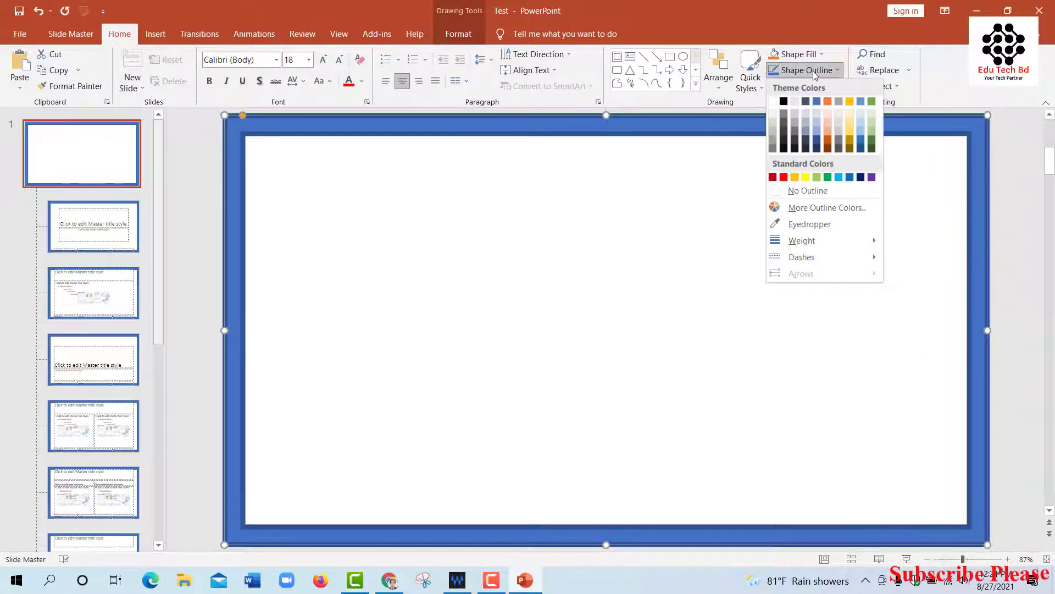
left_click(828, 177)
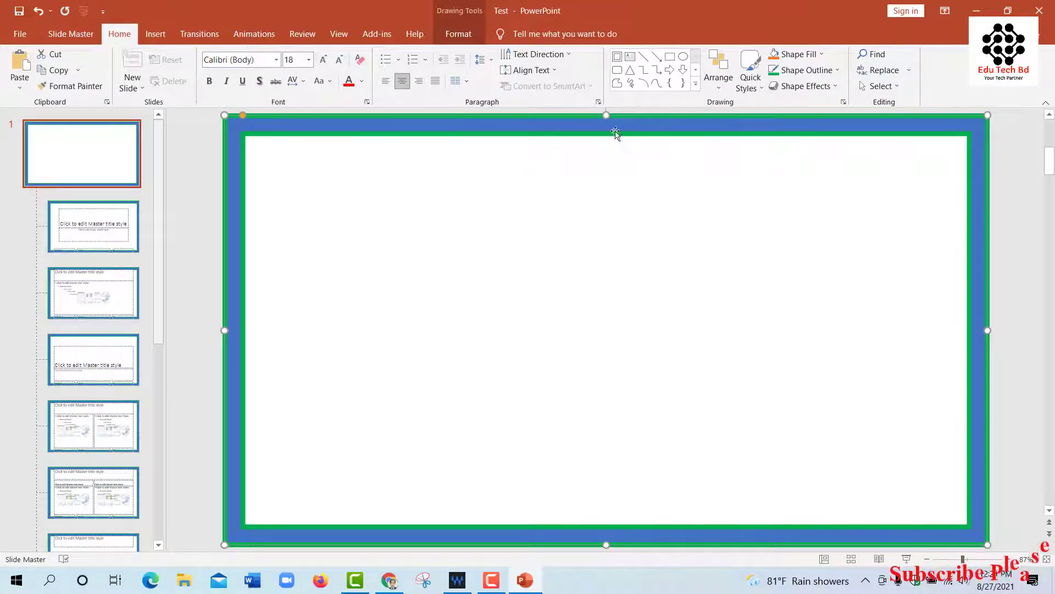
left_click(816, 55)
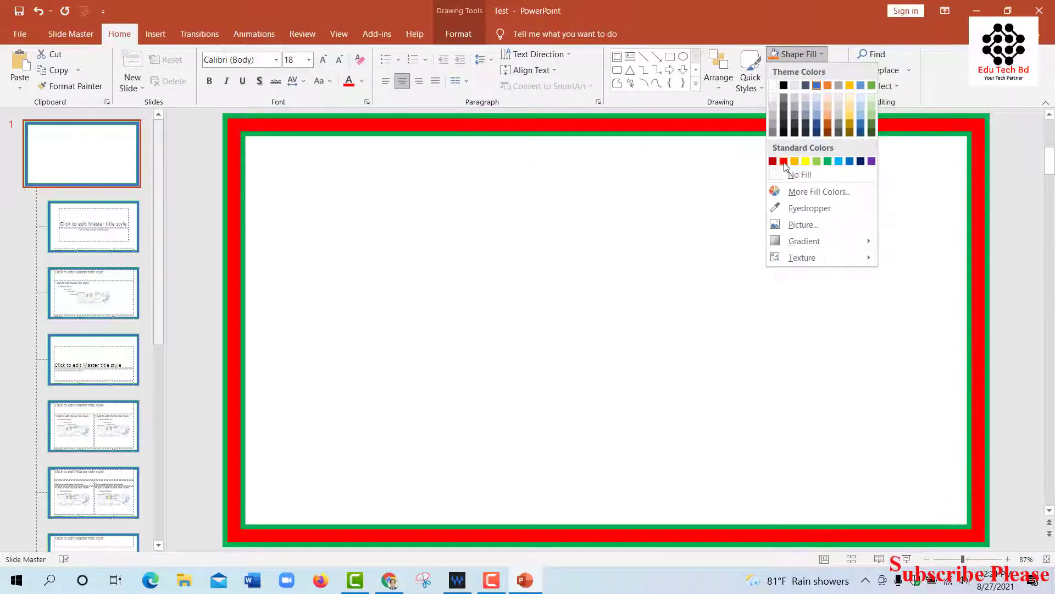
left_click(784, 162)
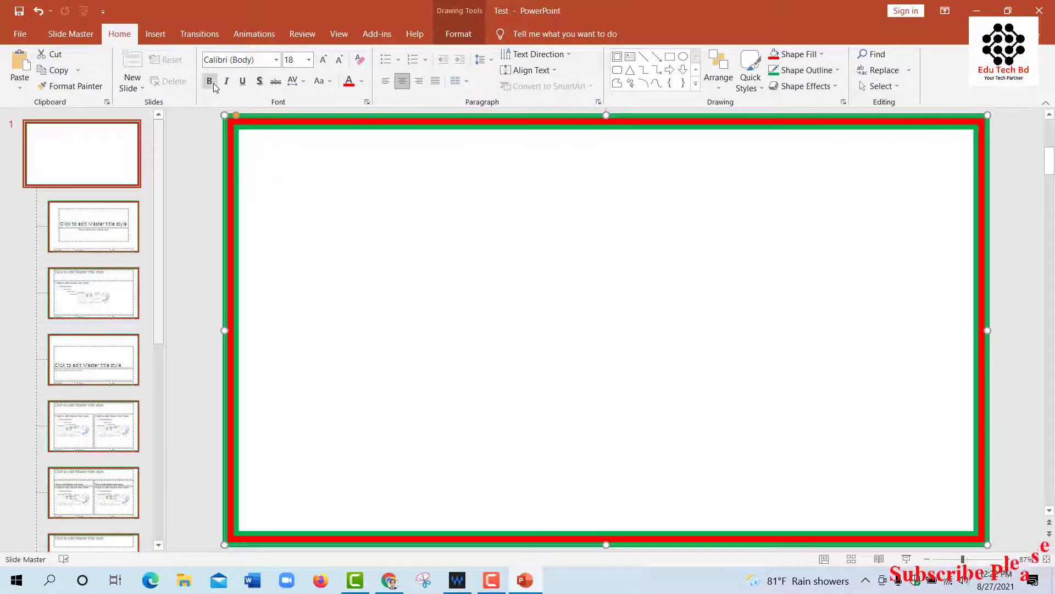
Draw a Rectangle filling the inner area of the frame, fitting its bottom edge inside.
left_click(155, 36)
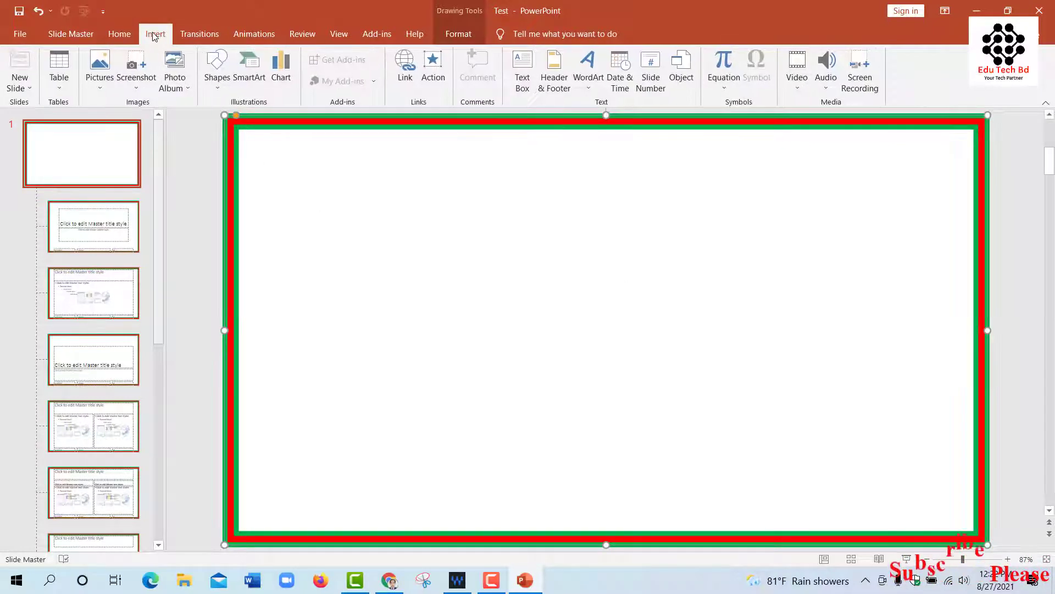
left_click(222, 85)
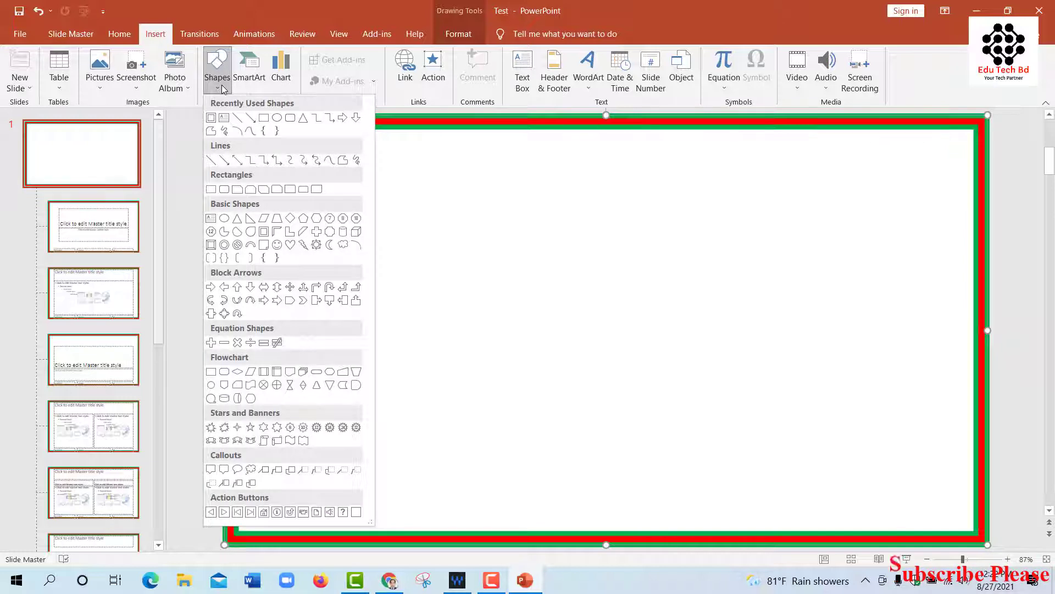
left_click(264, 119)
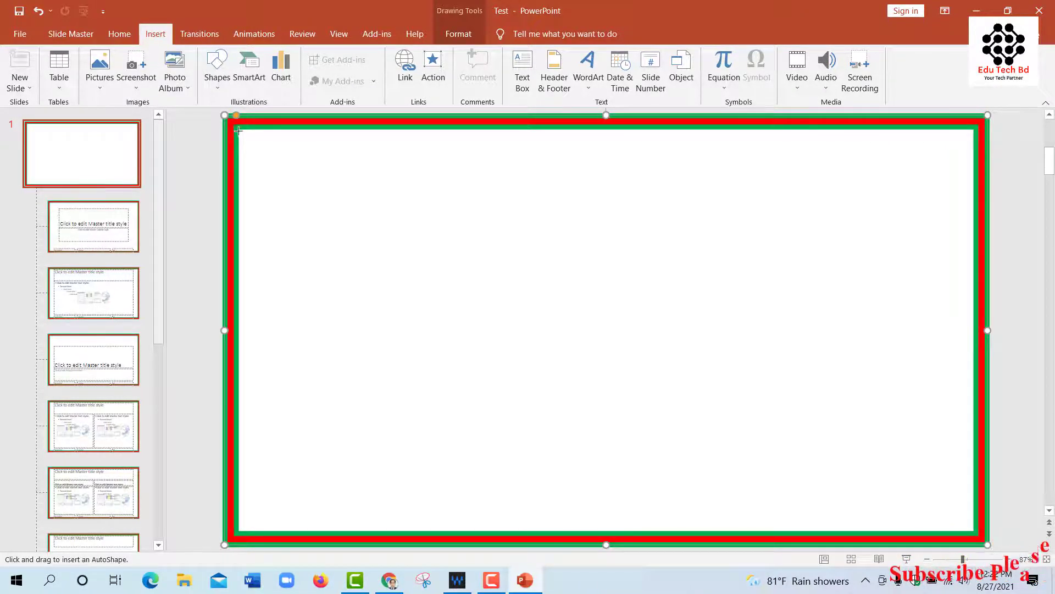
mouse_move(239, 129)
left_mouse_down()
mouse_move(528, 399)
mouse_move(973, 532)
left_mouse_up()
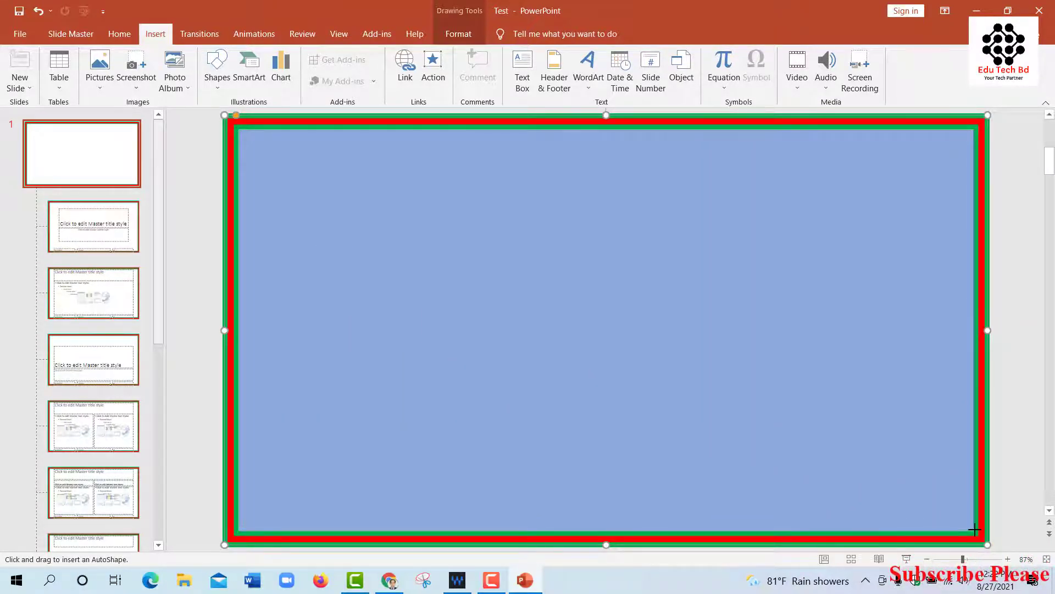
left_click_drag(974, 529, 974, 530)
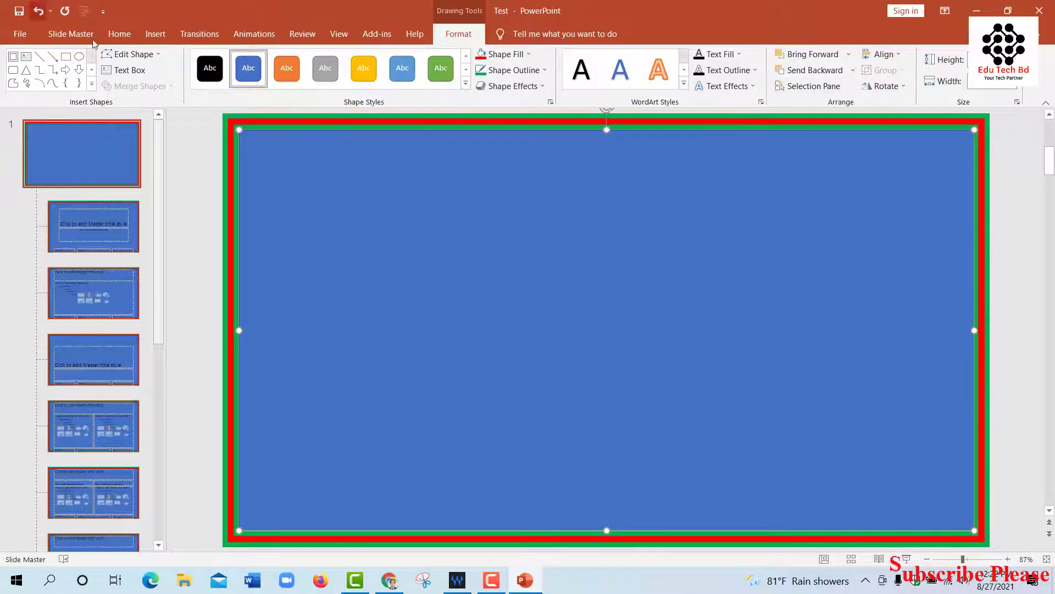
left_click(121, 35)
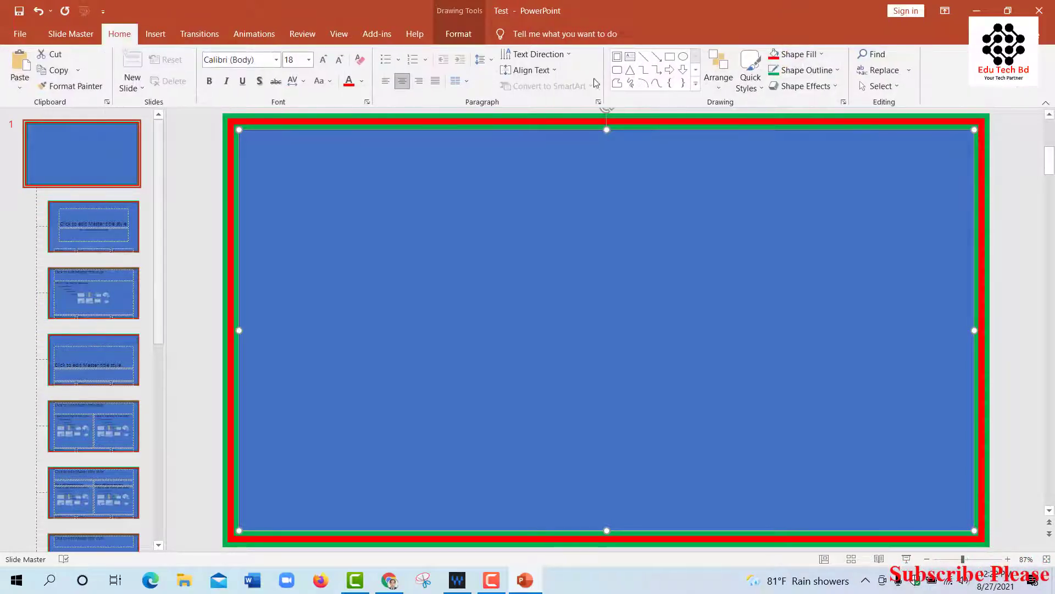
Set the inner rectangle to No Outline and bring up its Shape Fill choices.
left_click(826, 72)
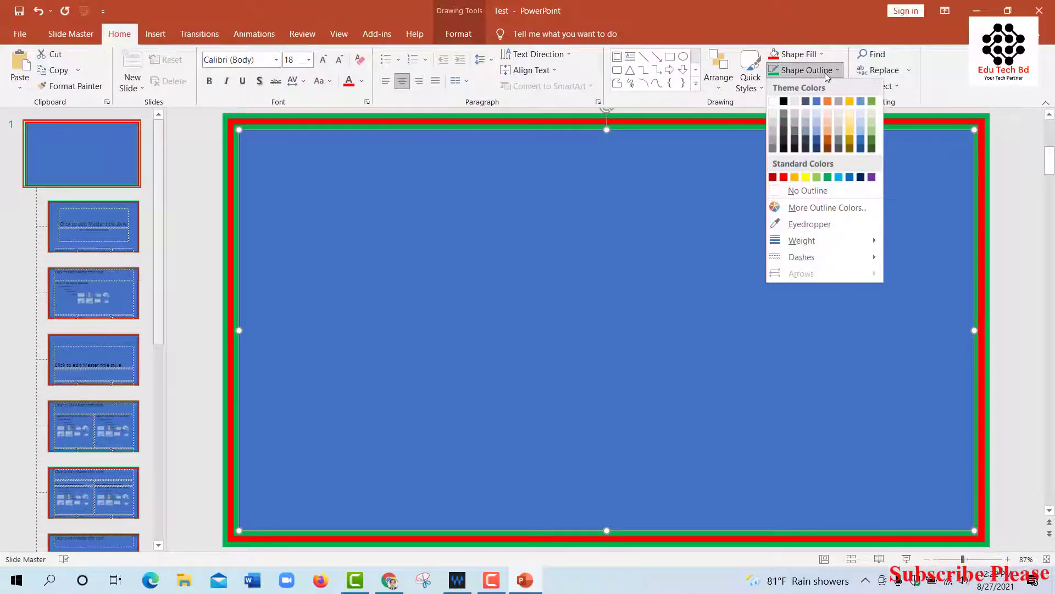
left_click(793, 191)
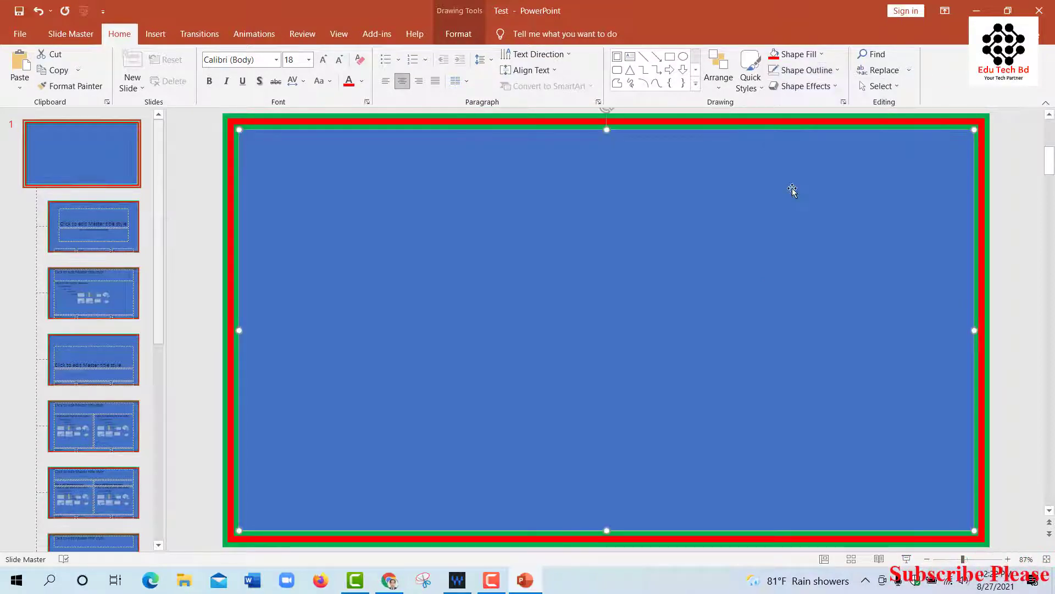
left_click(813, 53)
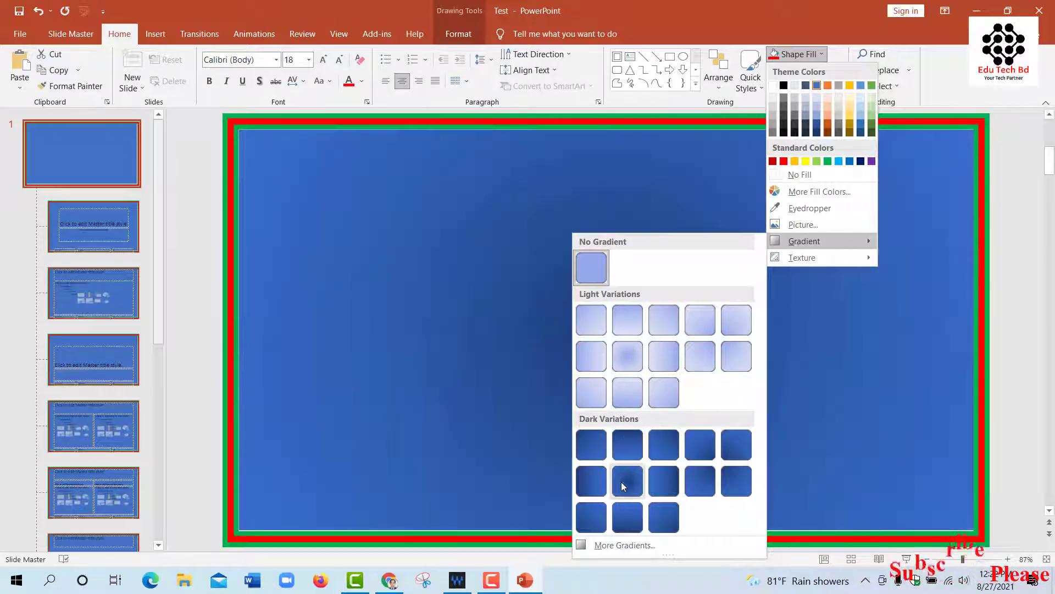
mouse_move(801, 257)
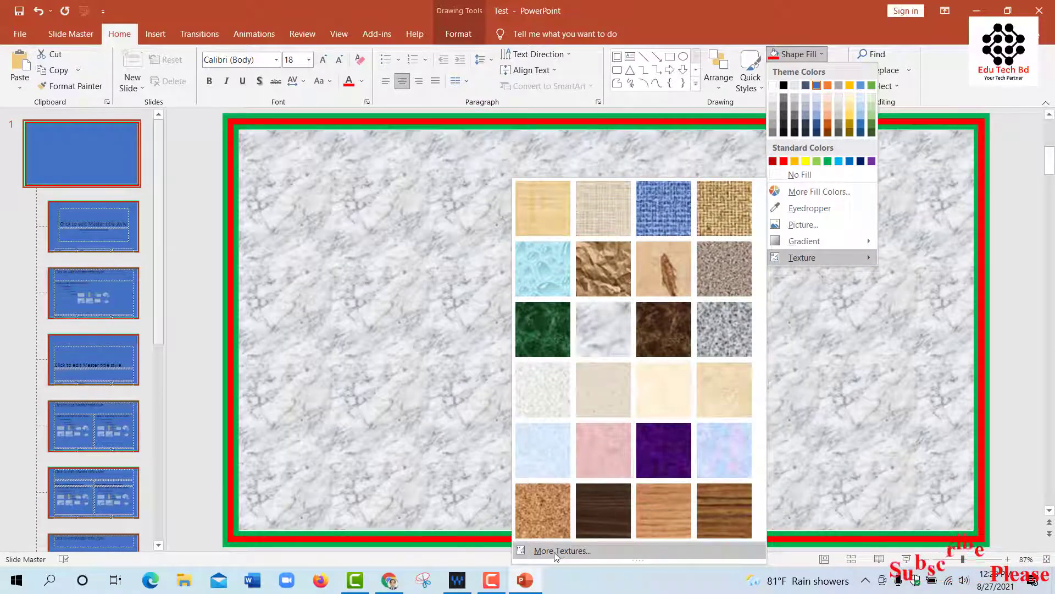
Open the rectangle's Format Shape fill settings and switch it to Pattern fill.
left_click(552, 552)
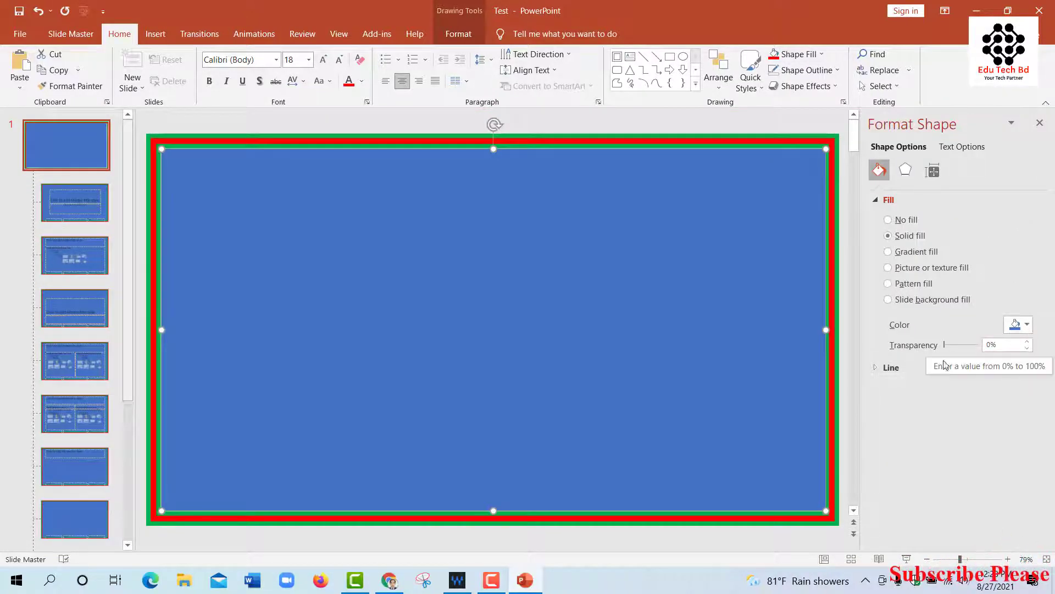
left_click(889, 300)
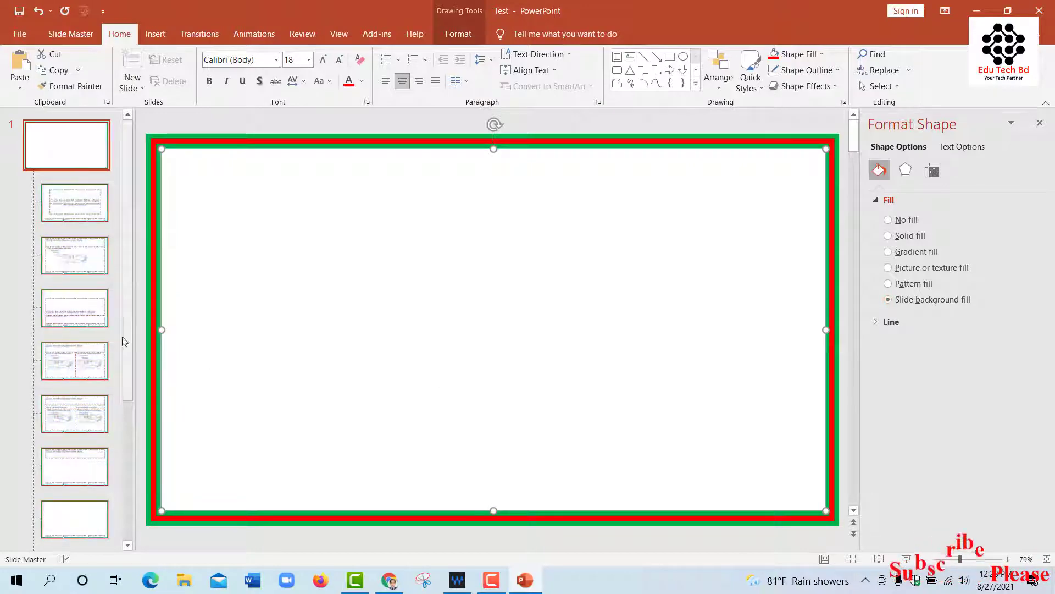
left_click(889, 284)
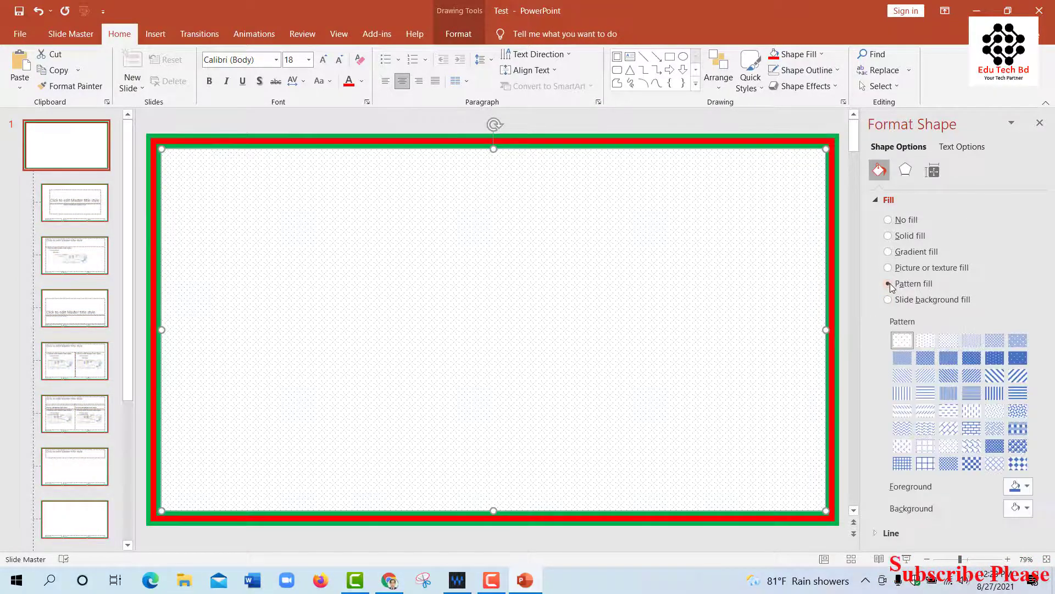
Try several fill patterns and settle on the large grid pattern from the bottom row.
left_click(925, 446)
left_click(927, 414)
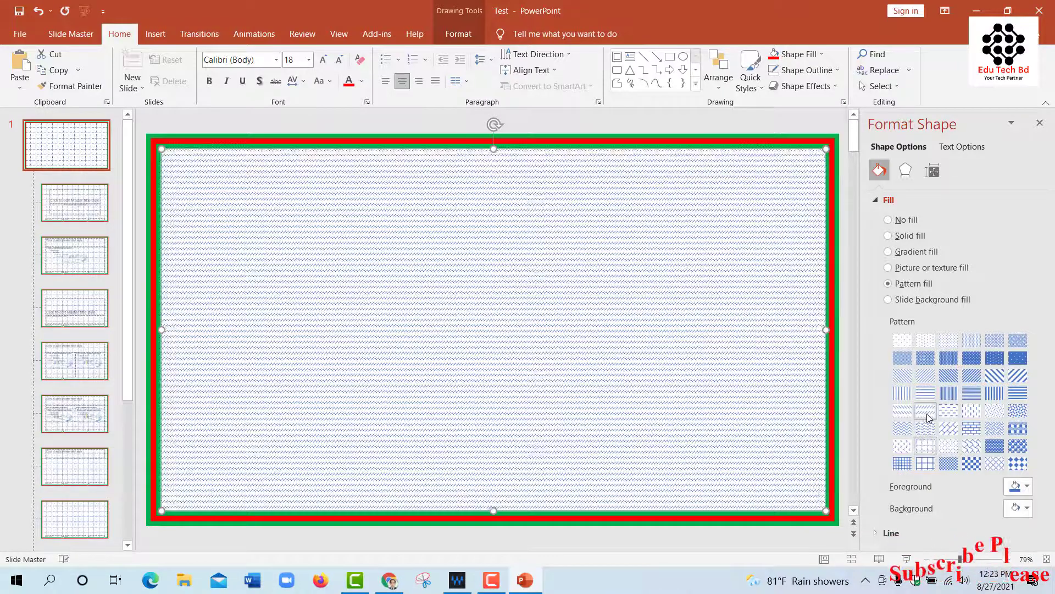
left_click(971, 411)
left_click(971, 392)
left_click(976, 342)
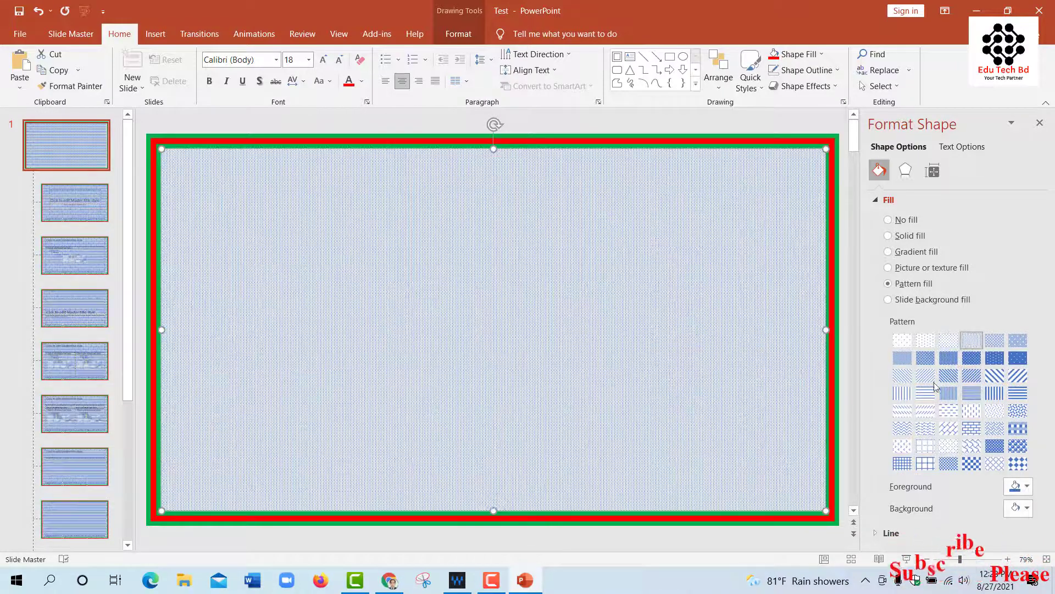
left_click(951, 448)
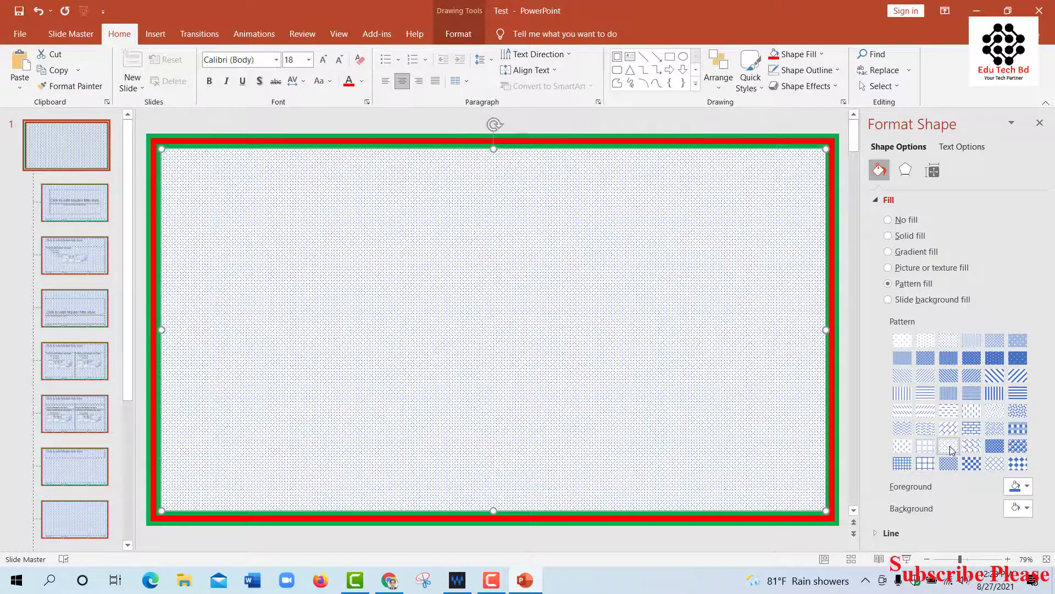
left_click(904, 464)
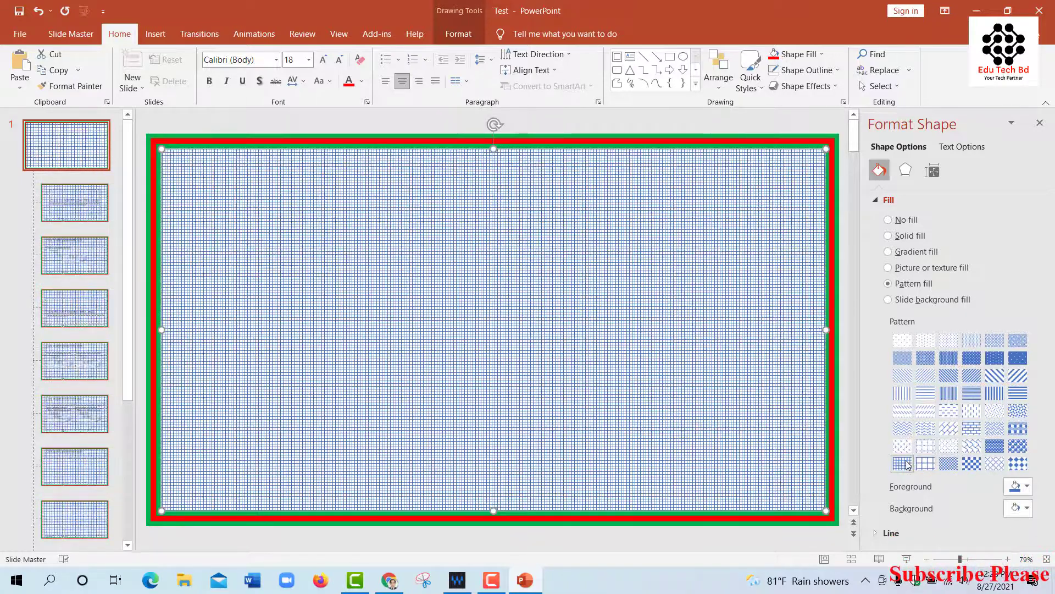
left_click(927, 465)
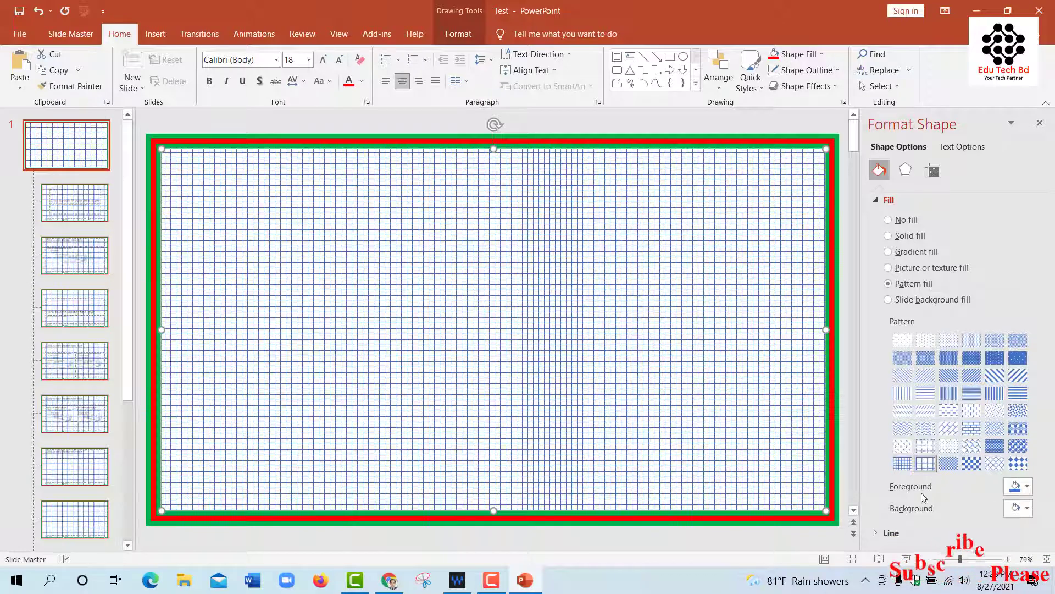
Set the grid pattern's background colour to green and foreground colour to red.
left_click(1027, 508)
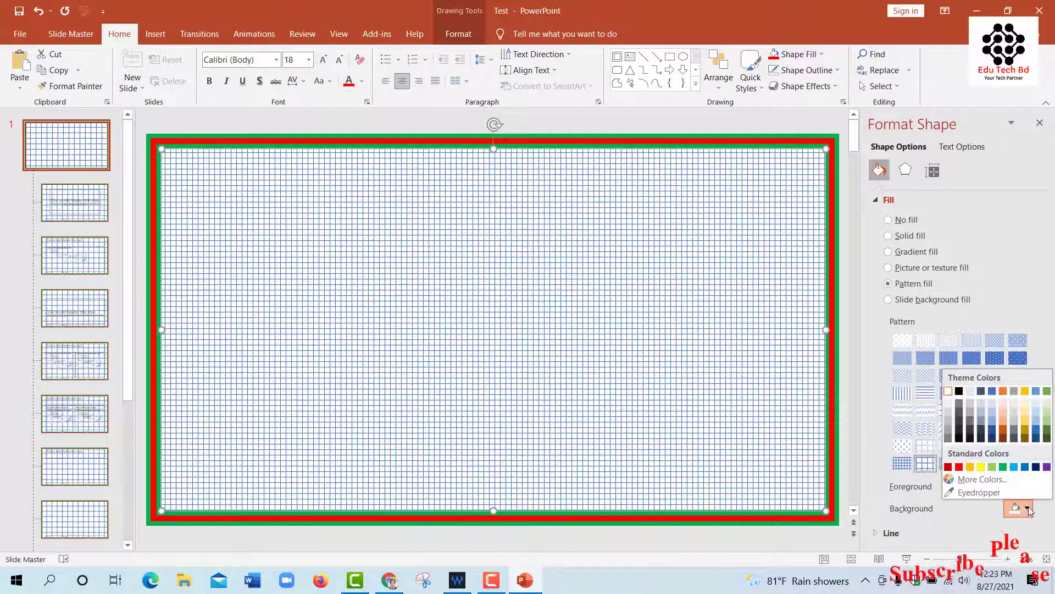
left_click(1003, 466)
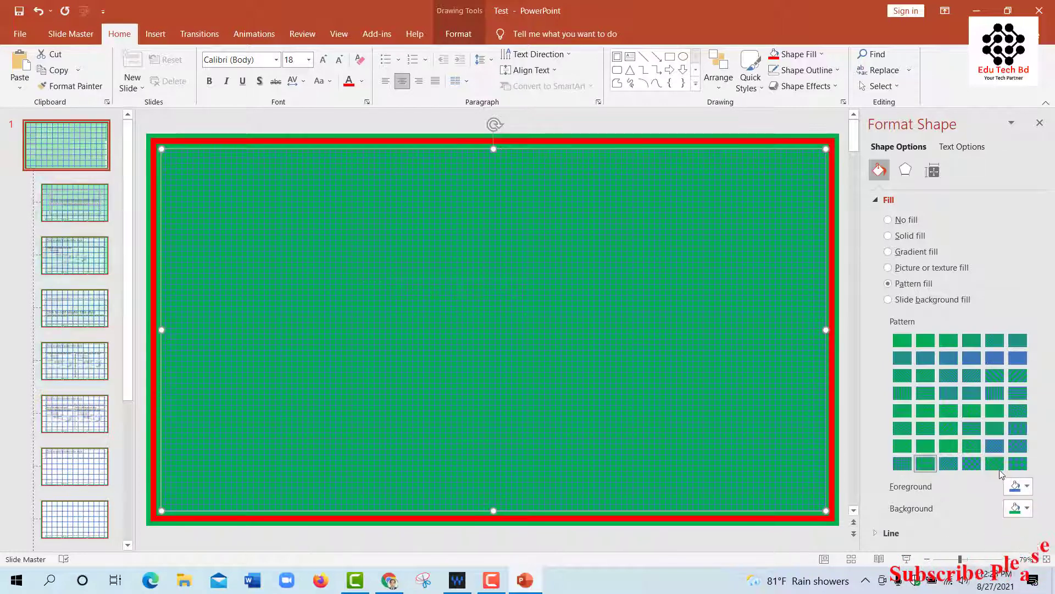
left_click(1029, 489)
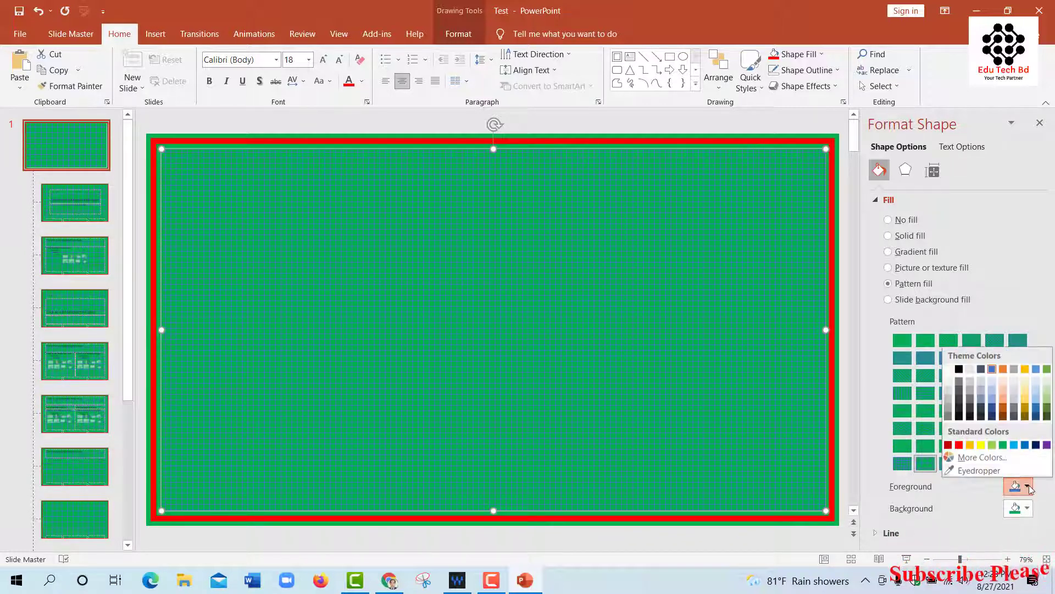
left_click(957, 447)
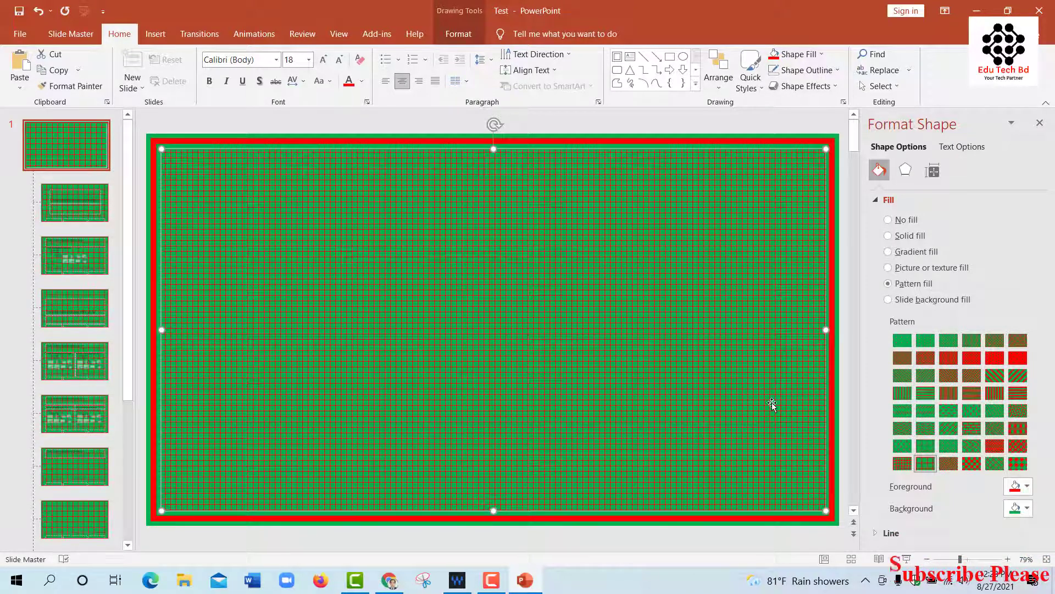
Close the Slide Master view to return to Normal view with the empty presentation.
left_click(62, 35)
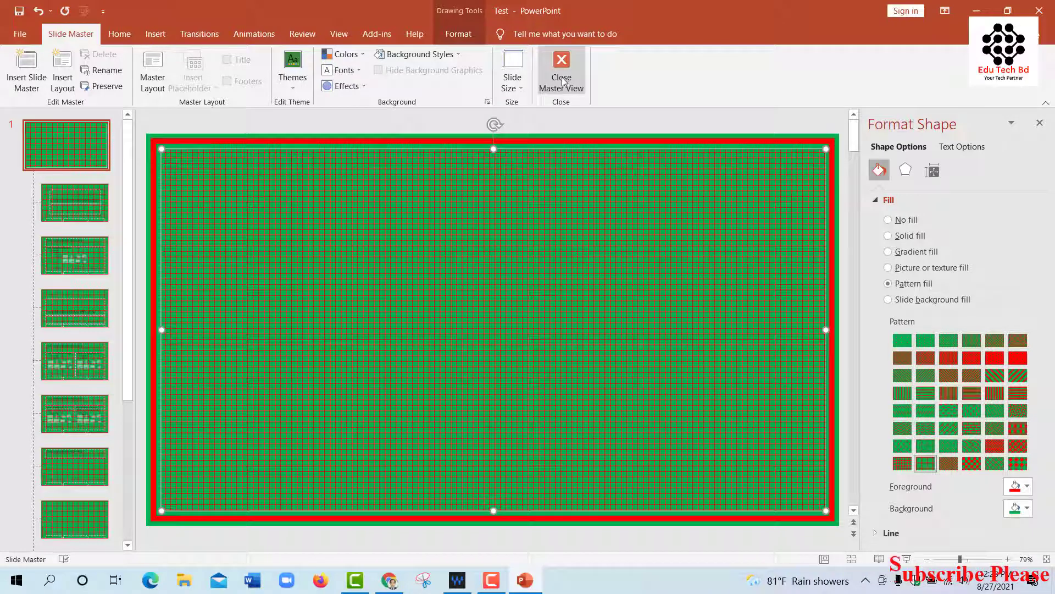
left_click(562, 82)
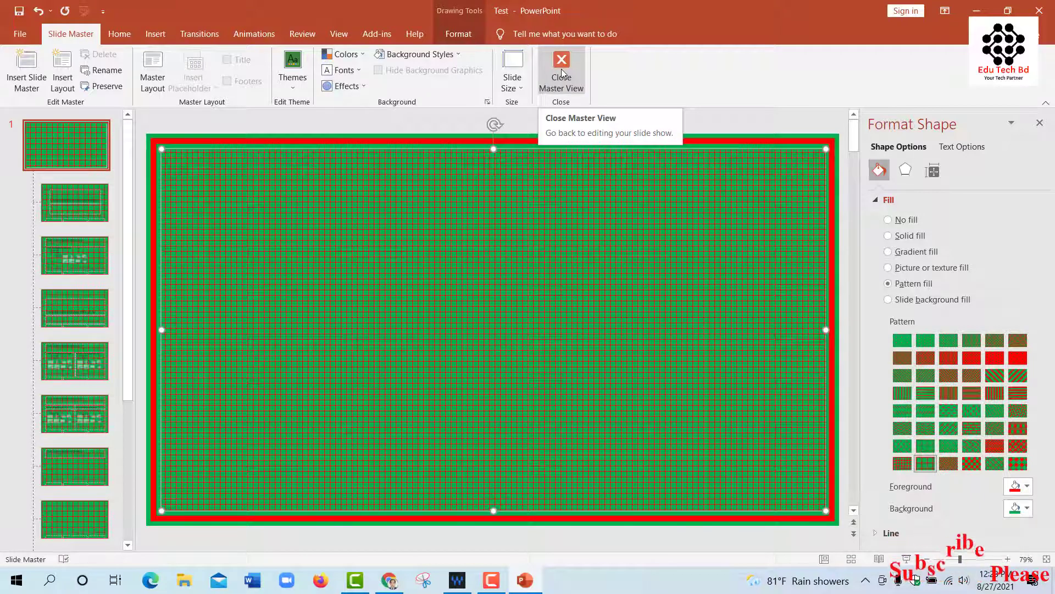
left_click(562, 73)
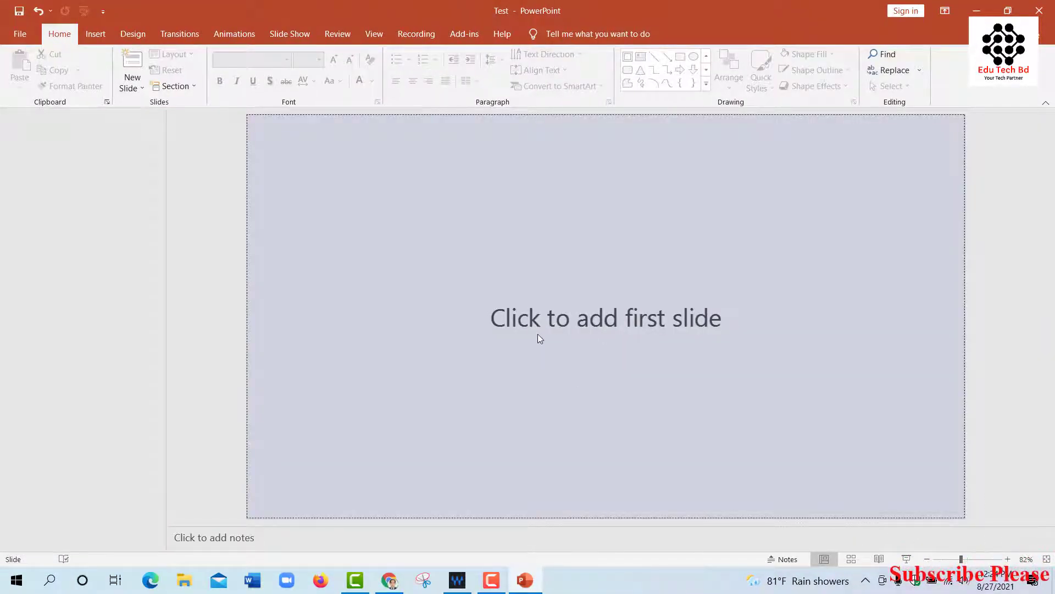
Add the first slide and select it in the thumbnail pane.
left_click(564, 307)
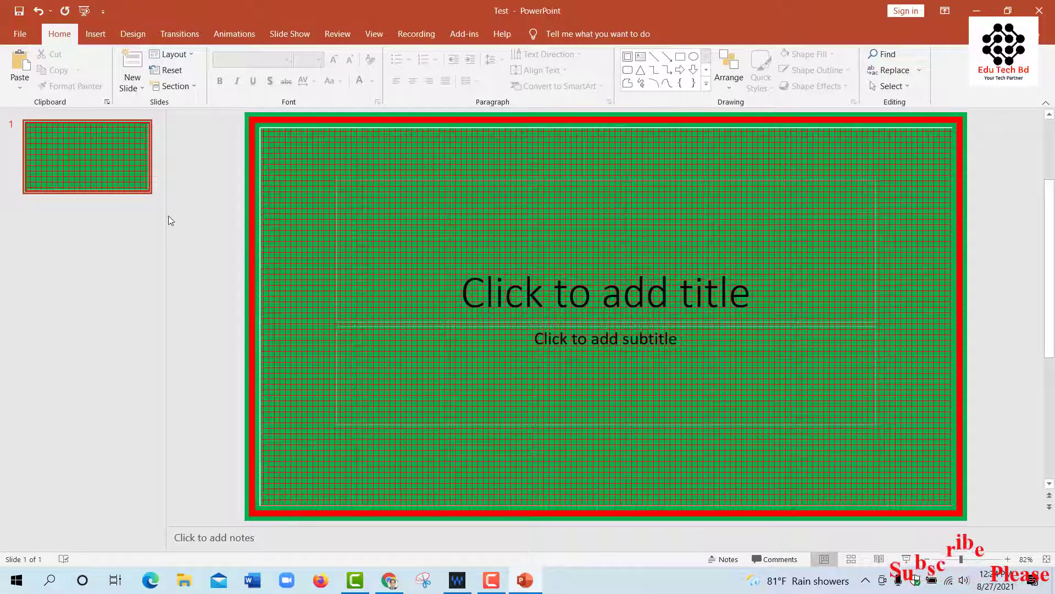
left_click(77, 159)
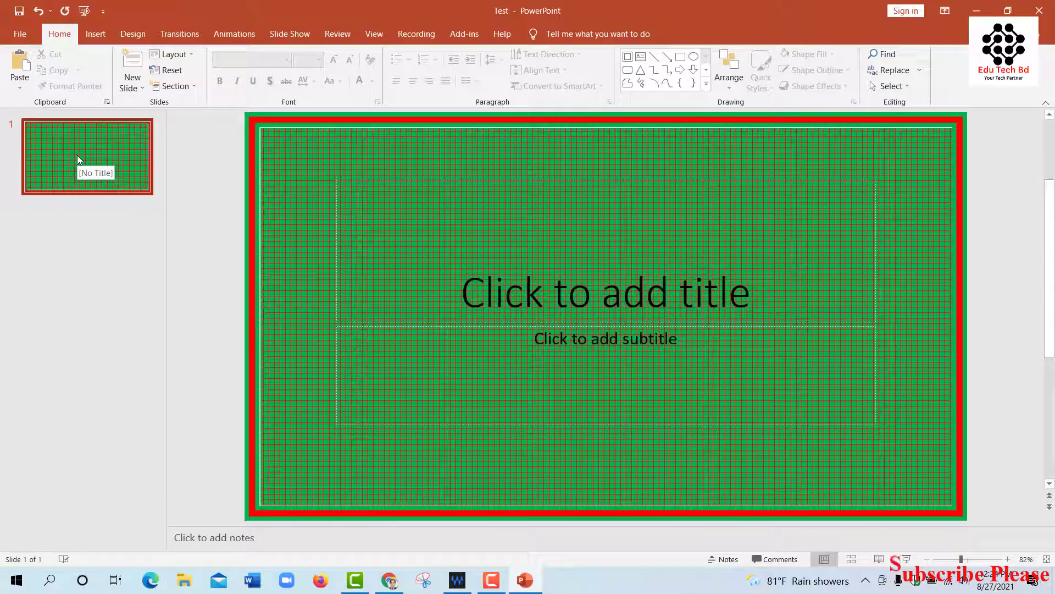
left_click(77, 159)
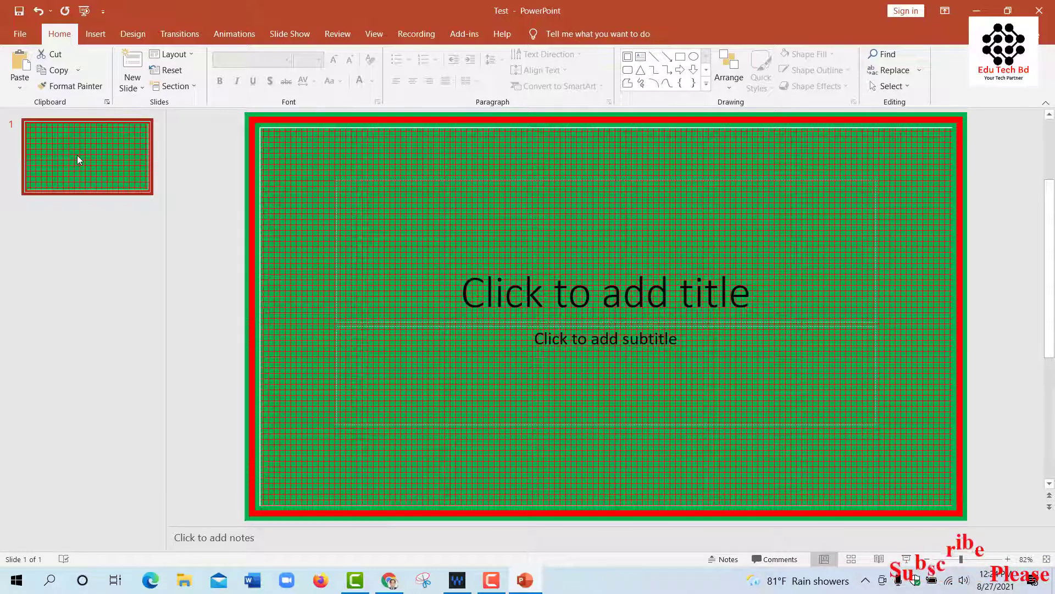
Add more slides with Ctrl+M until the presentation holds 11 framed grid-design slides.
key("ctrl+m")
key("ctrl+m")
key("ctrl+m")
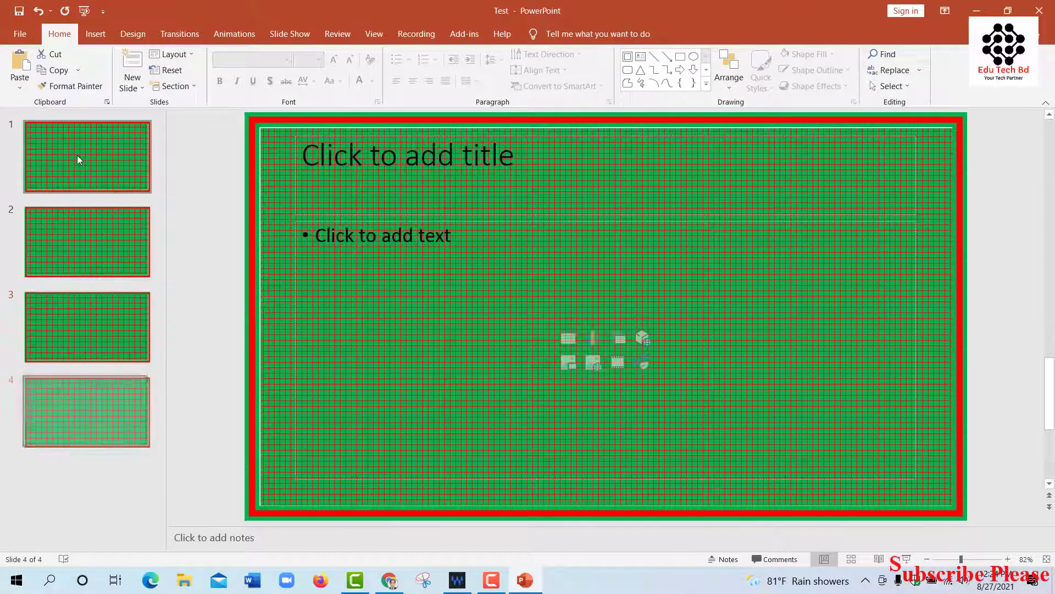
key("ctrl+m")
key("ctrl+m")
key("ctrl+m")
key("ctrl+m")
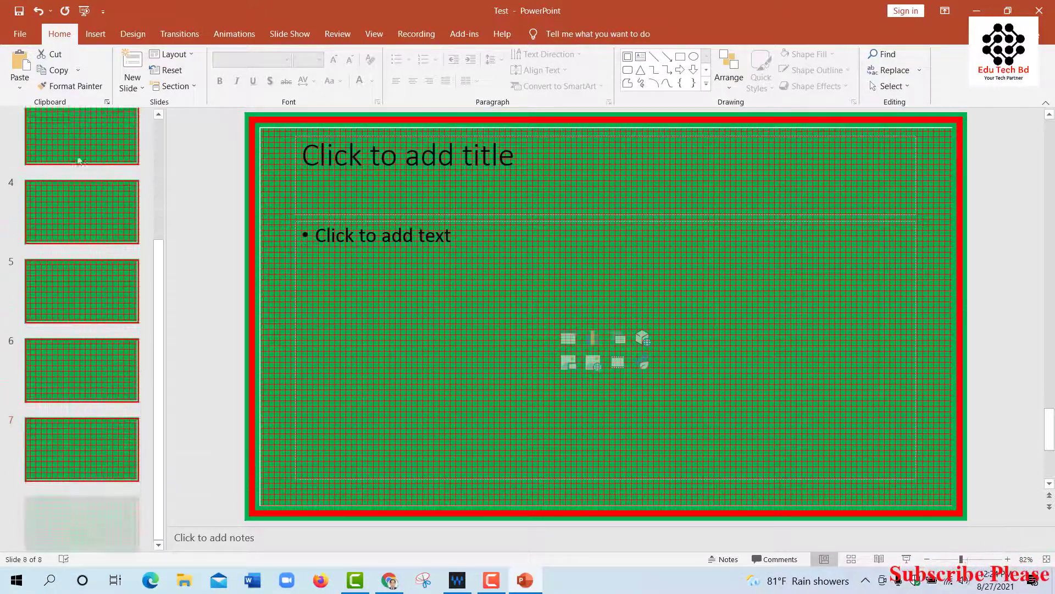
key("ctrl+m")
key("ctrl+m")
key("ctrl+m")
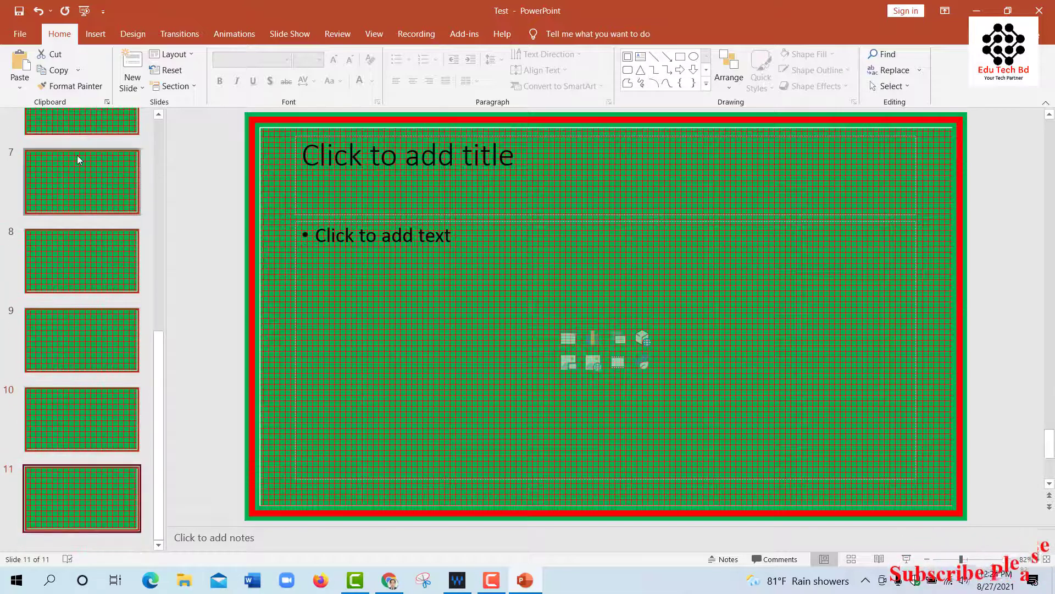
scroll(89, 316, "up", 5)
scroll(89, 316, "up", 2)
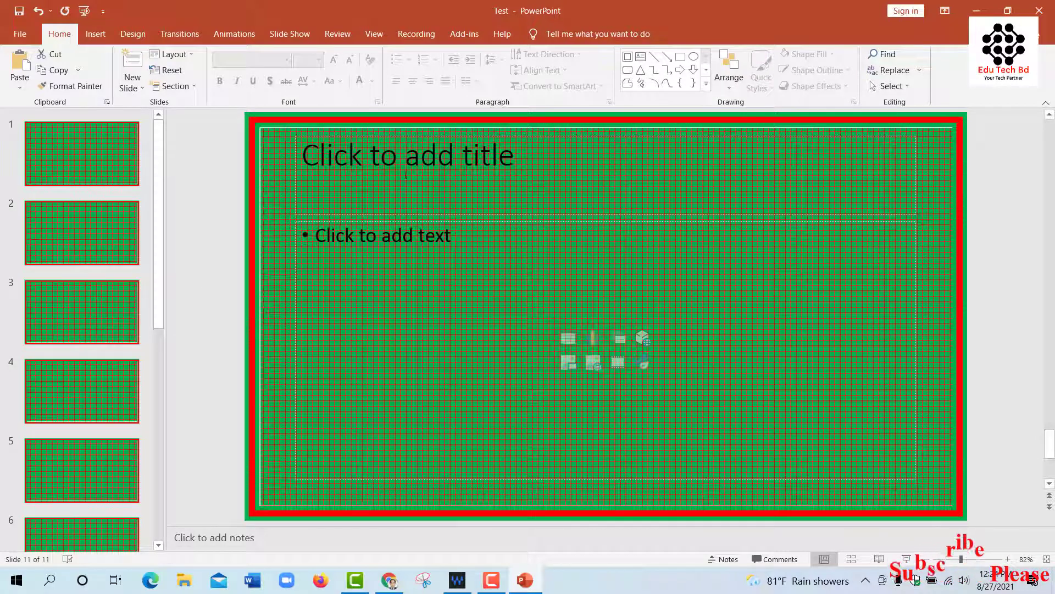
left_click(83, 134)
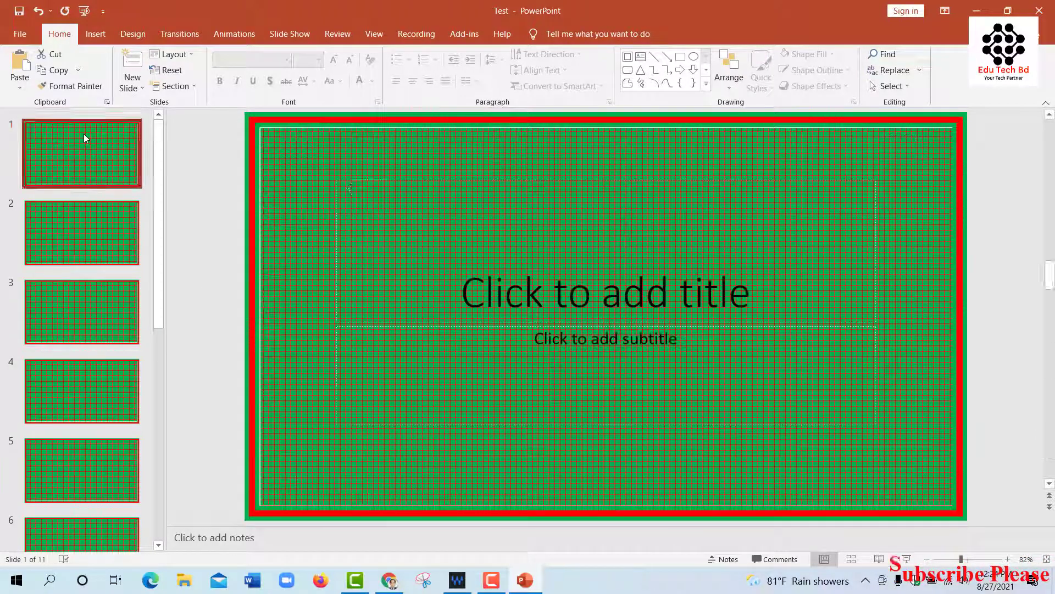
left_click(401, 181)
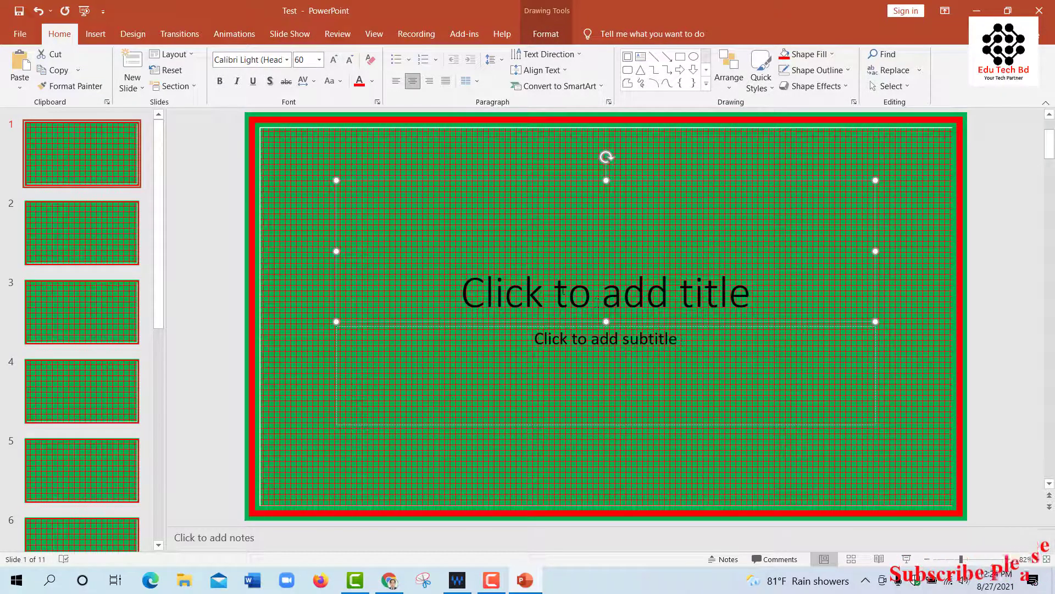
left_click(512, 291)
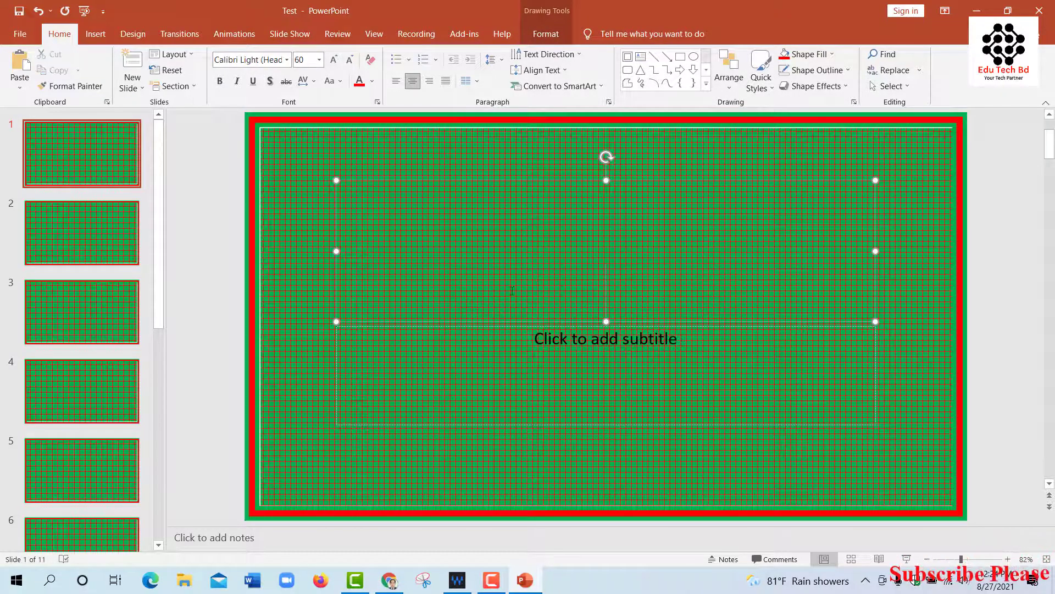
left_click(422, 180)
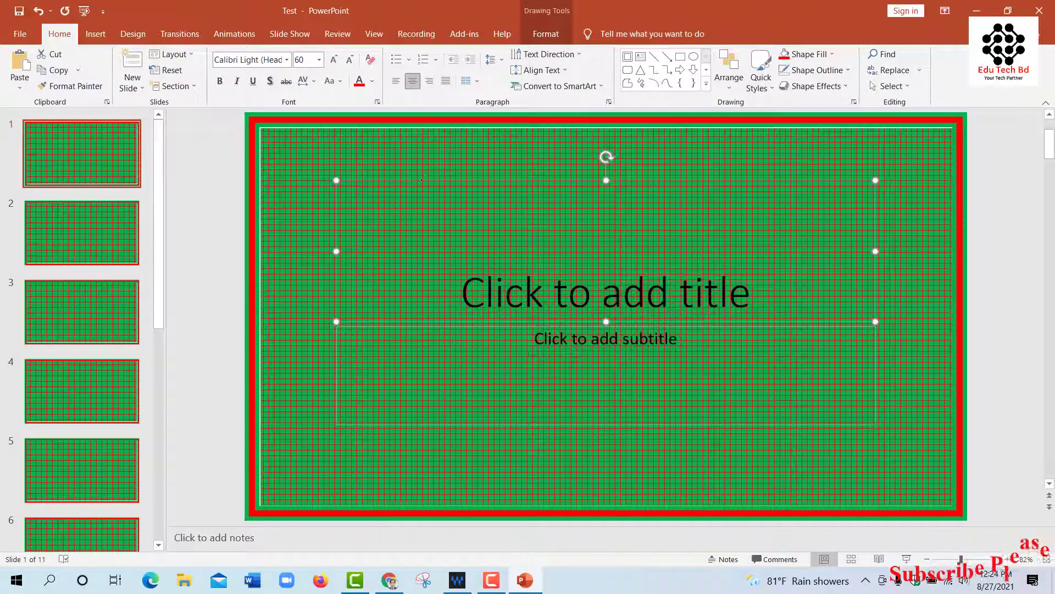
left_click(336, 358)
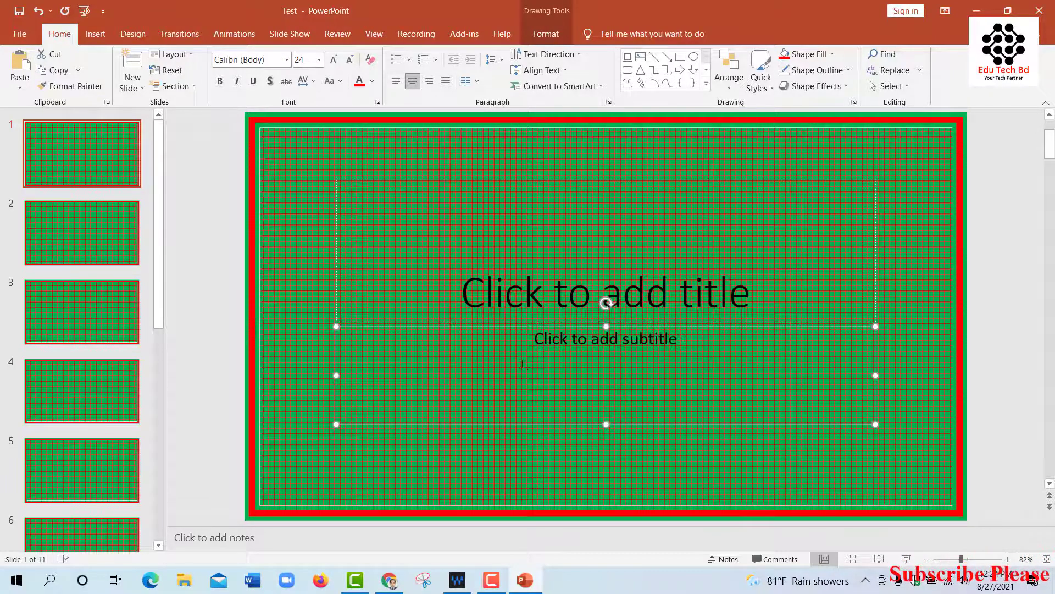